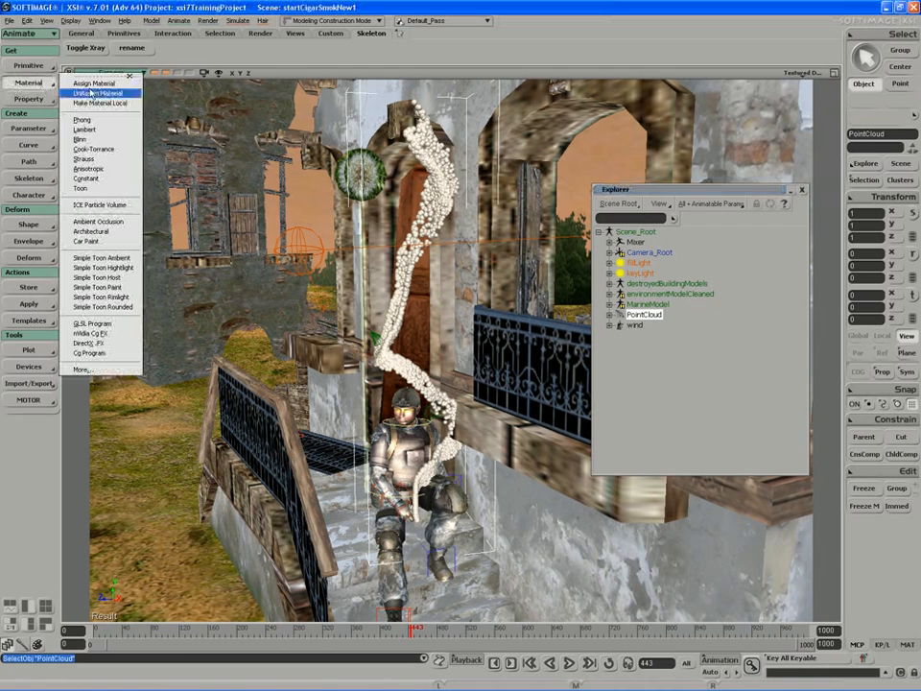
- Apply a Blinn material to the point cloud, rename it cigaretteSmokeMat, and reselect PointCloud
{"action": "left_click", "coordinate": [81, 140]}
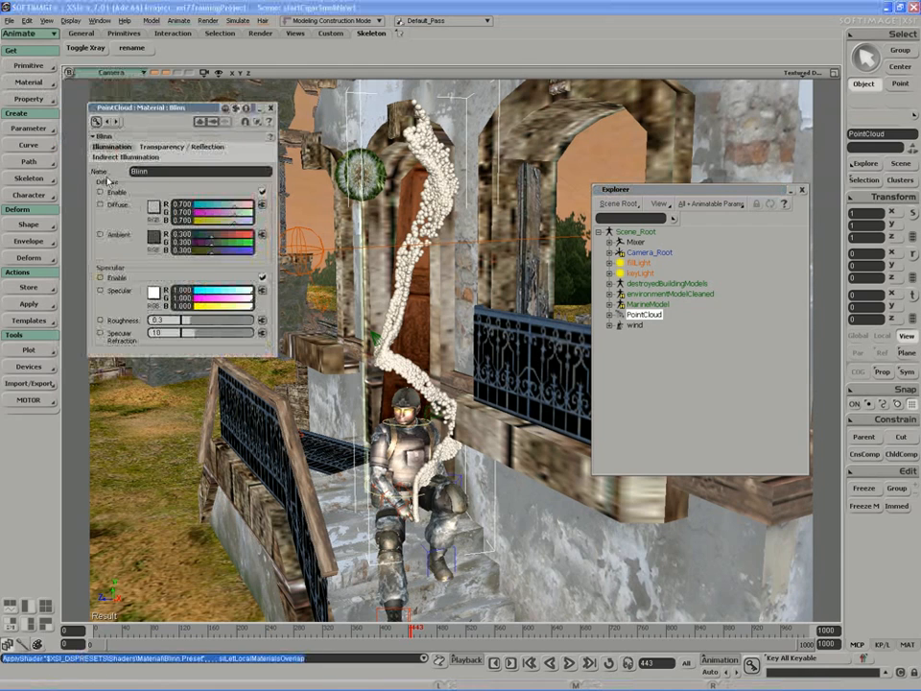
{"action": "left_click", "coordinate": [271, 108]}
{"action": "left_click", "coordinate": [610, 315]}
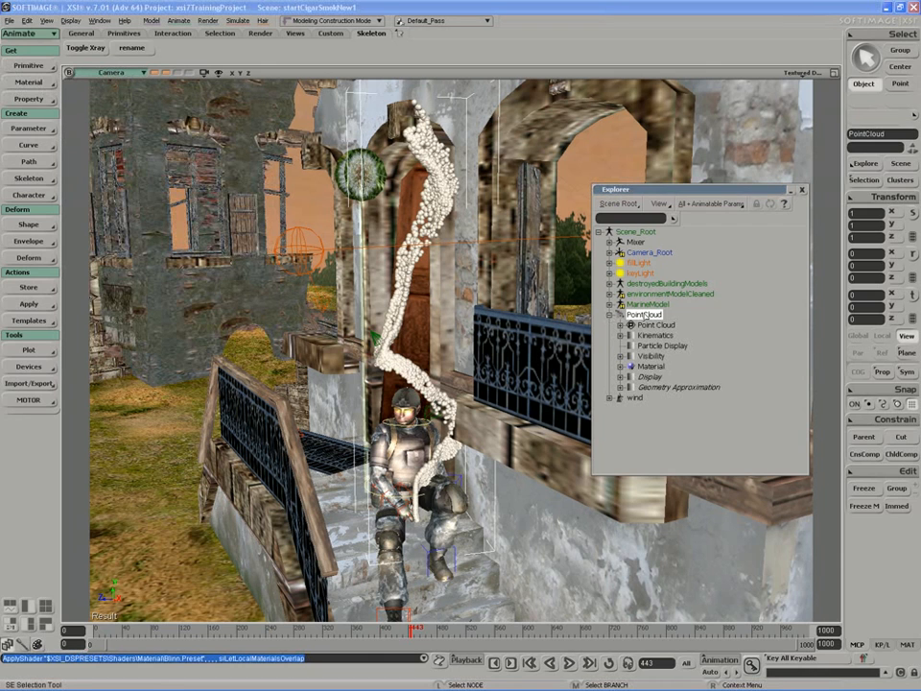
{"action": "left_click", "coordinate": [649, 367]}
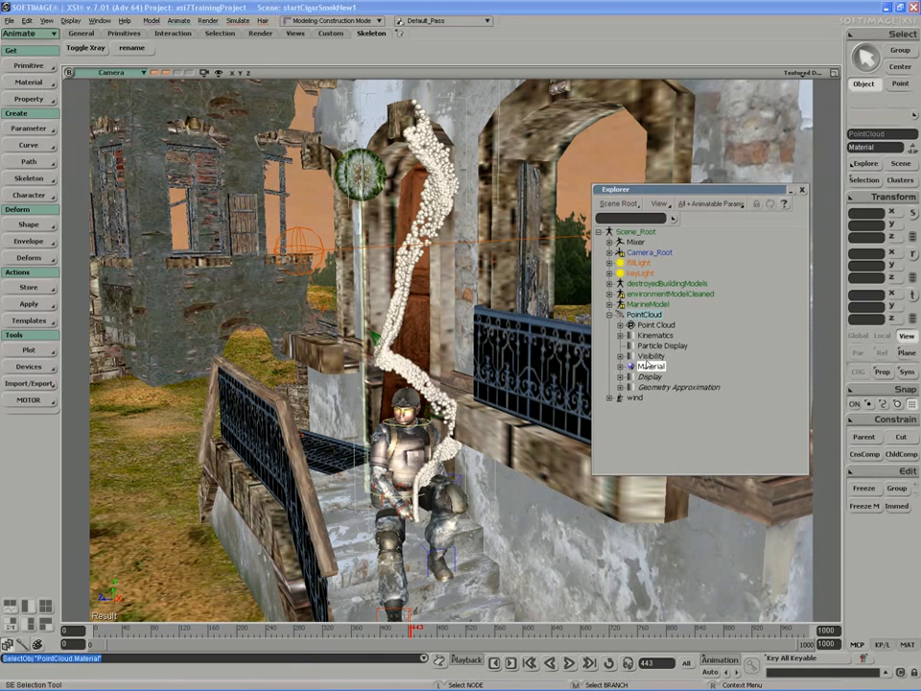
{"action": "left_click", "coordinate": [647, 367]}
{"action": "type", "text": "cigaretteS"}
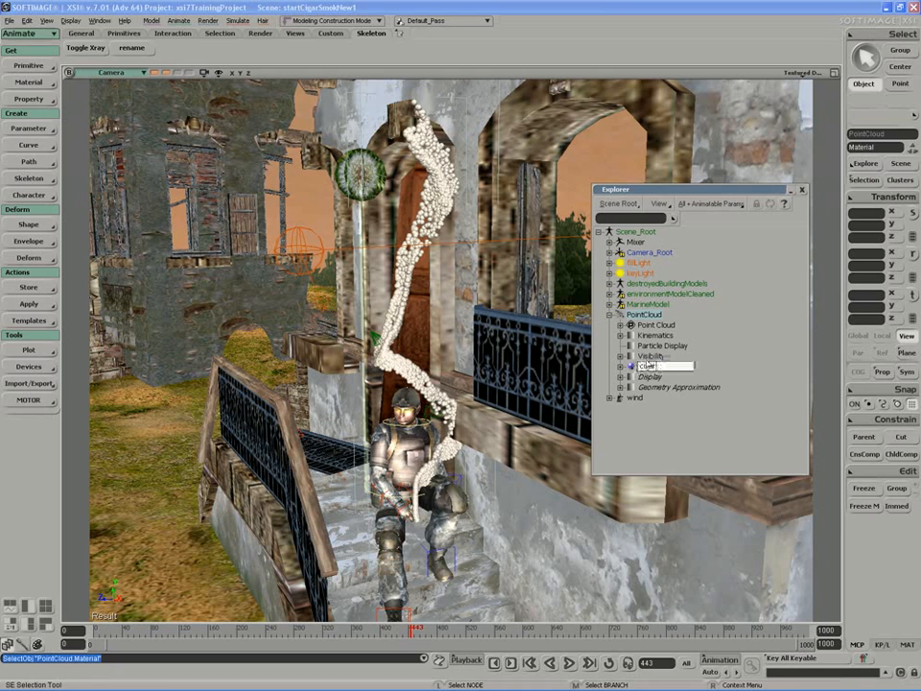
{"action": "type", "text": "mok"}
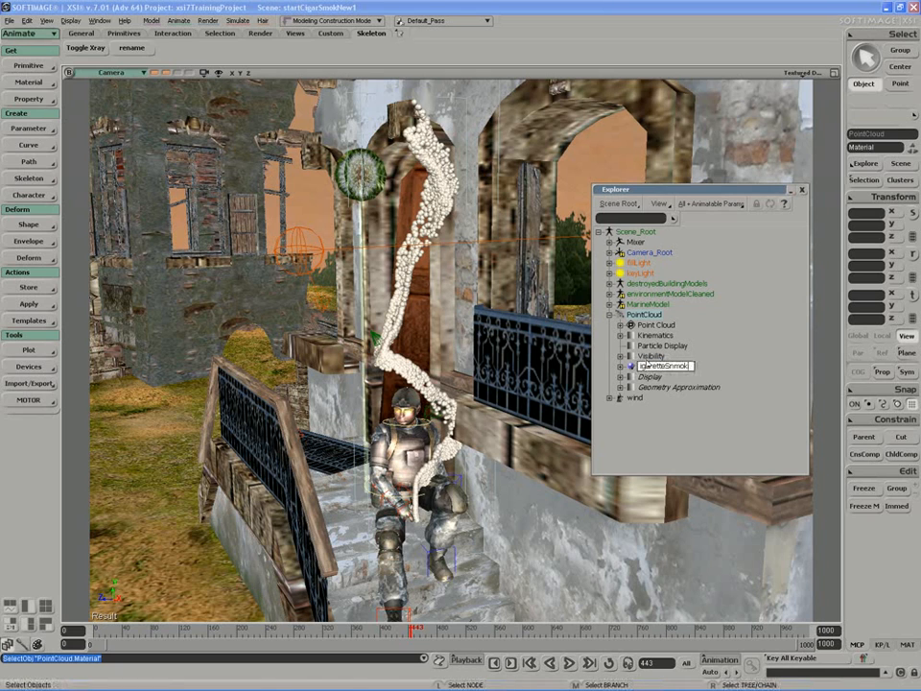
{"action": "type", "text": "eMat"}
{"action": "key", "text": "Return"}
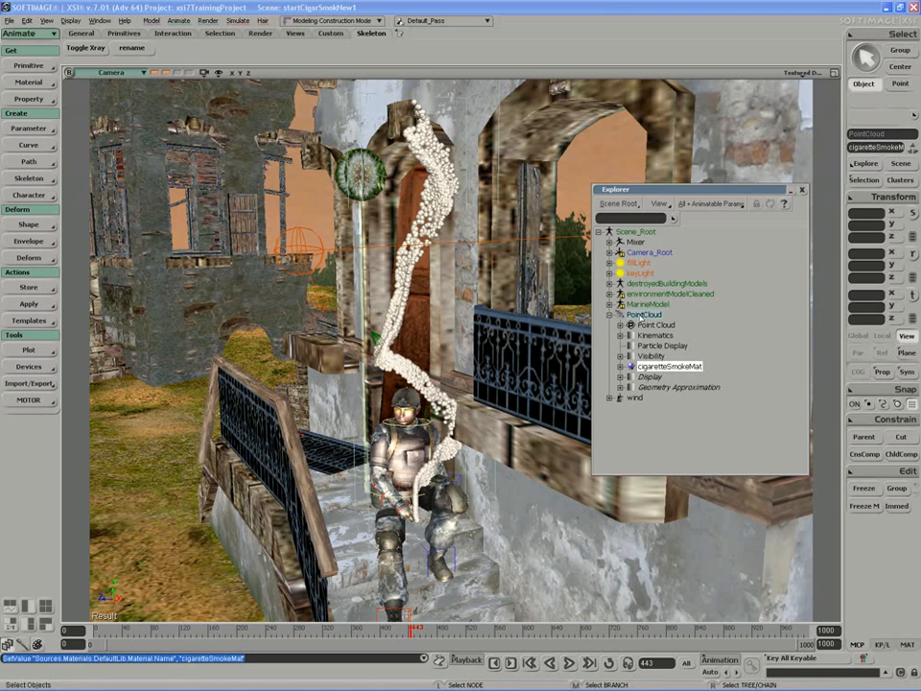
{"action": "left_click", "coordinate": [641, 317]}
- Open the Render Tree, arrange the Blinn and cigaretteSmokeMat nodes, and expand the material's ports
{"action": "key", "text": "7"}
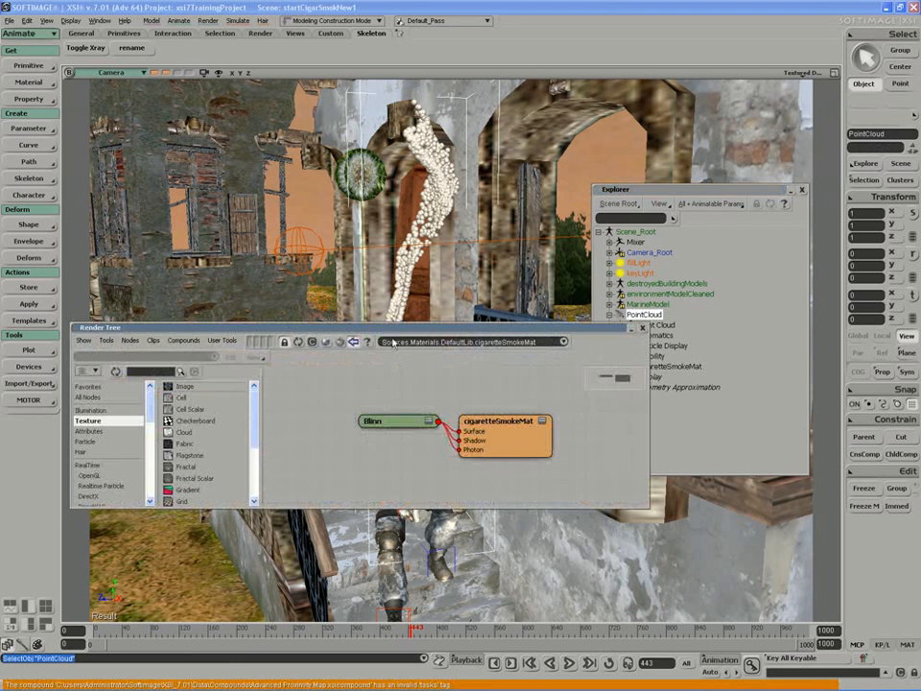
{"action": "left_click_drag", "start_coordinate": [393, 329], "coordinate": [442, 410]}
{"action": "left_click", "coordinate": [803, 190]}
{"action": "left_click_drag", "start_coordinate": [539, 523], "coordinate": [581, 517]}
{"action": "left_click_drag", "start_coordinate": [435, 502], "coordinate": [422, 498]}
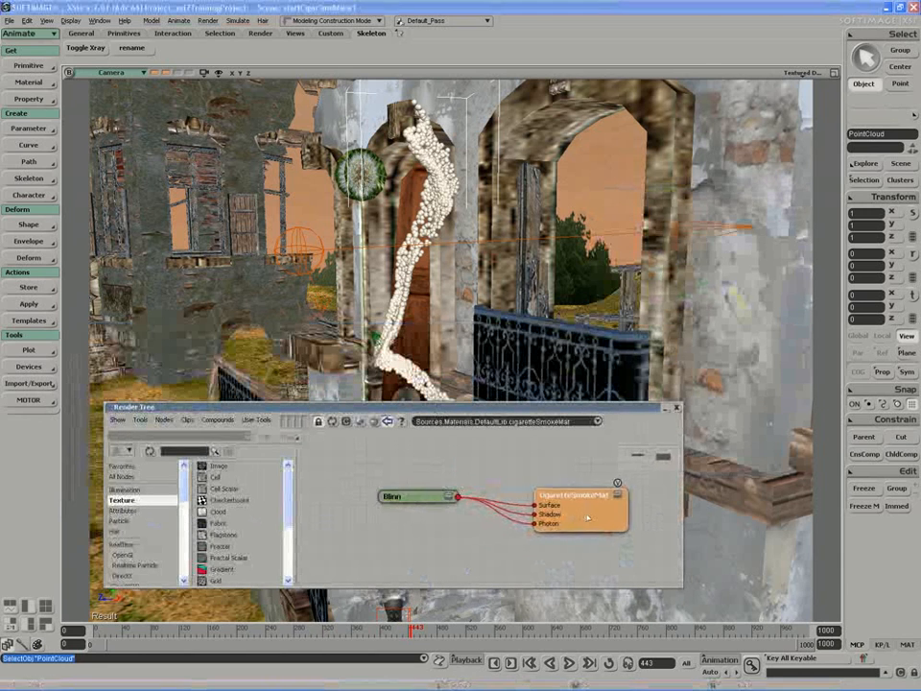
{"action": "left_click_drag", "start_coordinate": [587, 519], "coordinate": [590, 514]}
{"action": "left_click", "coordinate": [622, 495]}
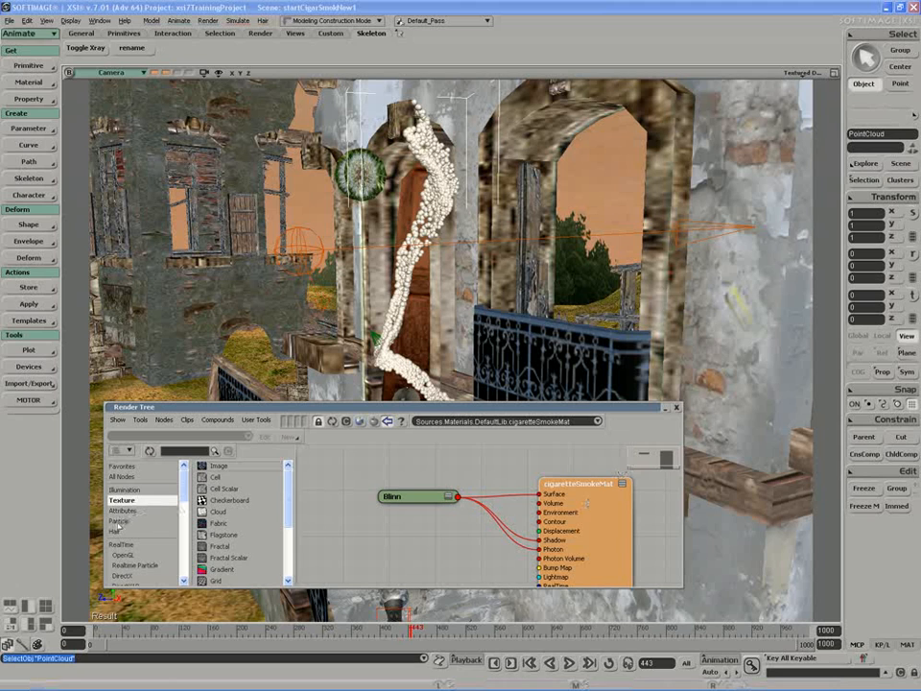
- Add a Particle Volume Cloud node and connect it to cigaretteSmokeMat's Volume input
{"action": "left_click", "coordinate": [120, 521]}
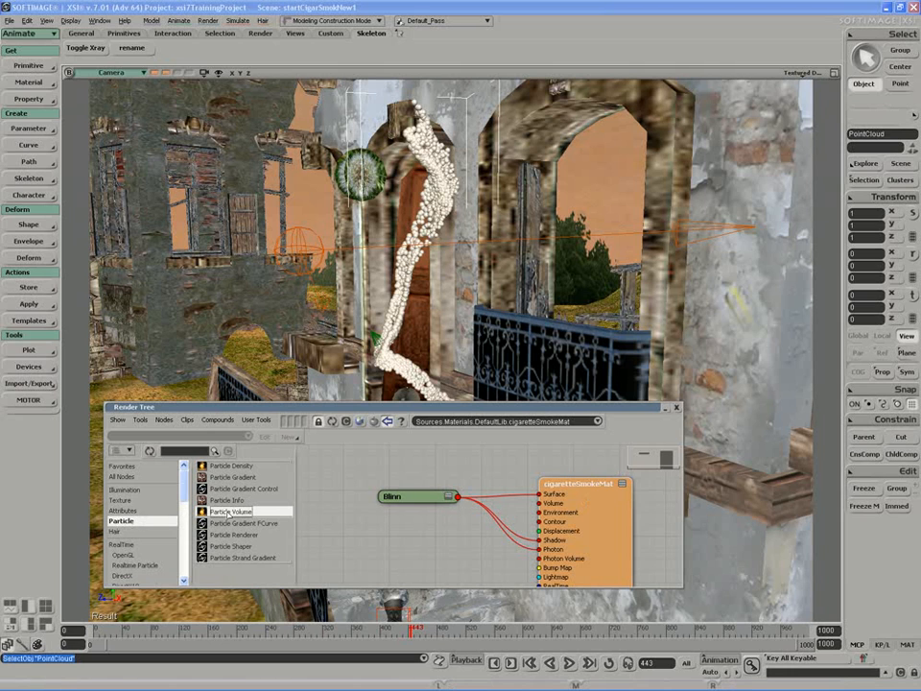
{"action": "left_click_drag", "start_coordinate": [228, 512], "coordinate": [375, 555]}
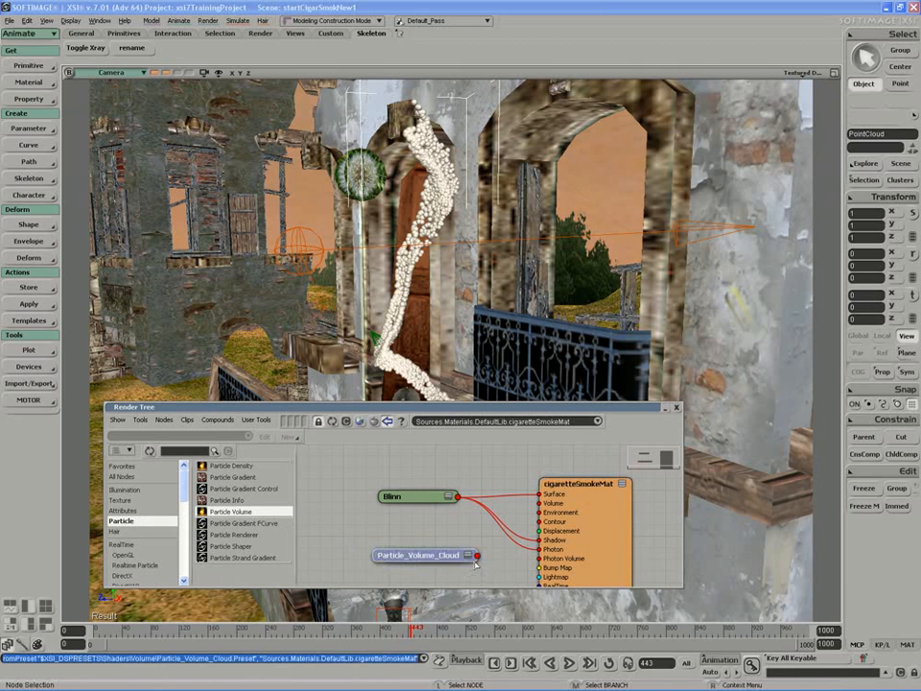
{"action": "key", "text": "z"}
{"action": "left_click_drag", "start_coordinate": [475, 562], "coordinate": [474, 535]}
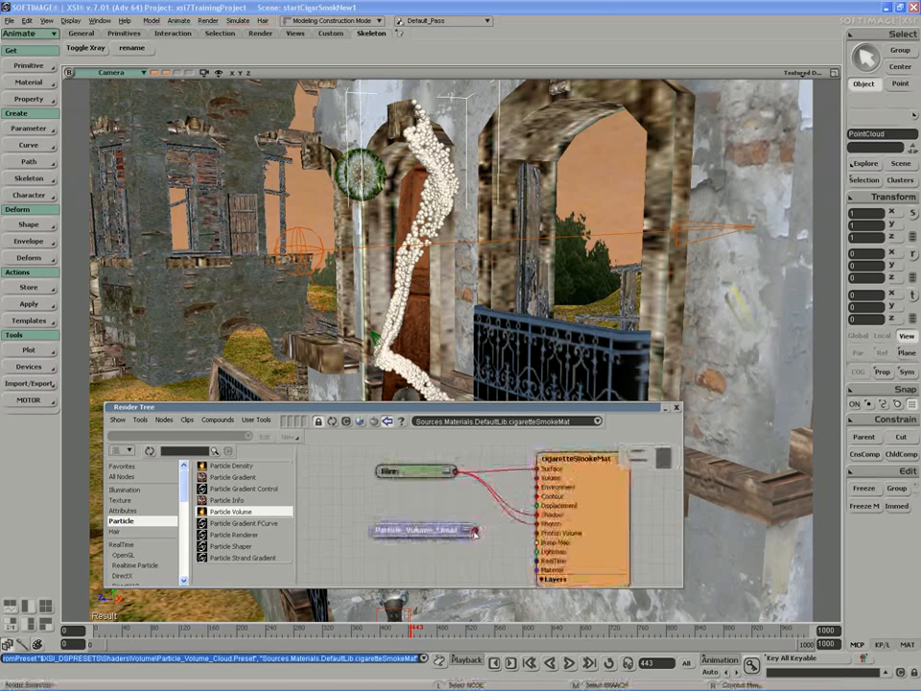
{"action": "left_click_drag", "start_coordinate": [474, 531], "coordinate": [537, 477]}
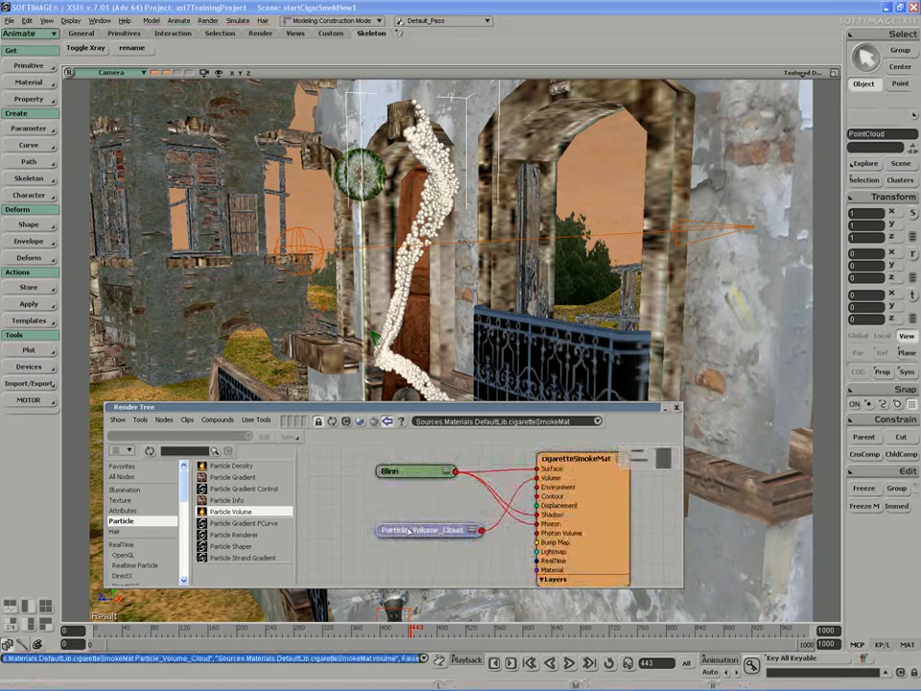
{"action": "left_click_drag", "start_coordinate": [409, 533], "coordinate": [388, 524]}
{"action": "key", "text": "z"}
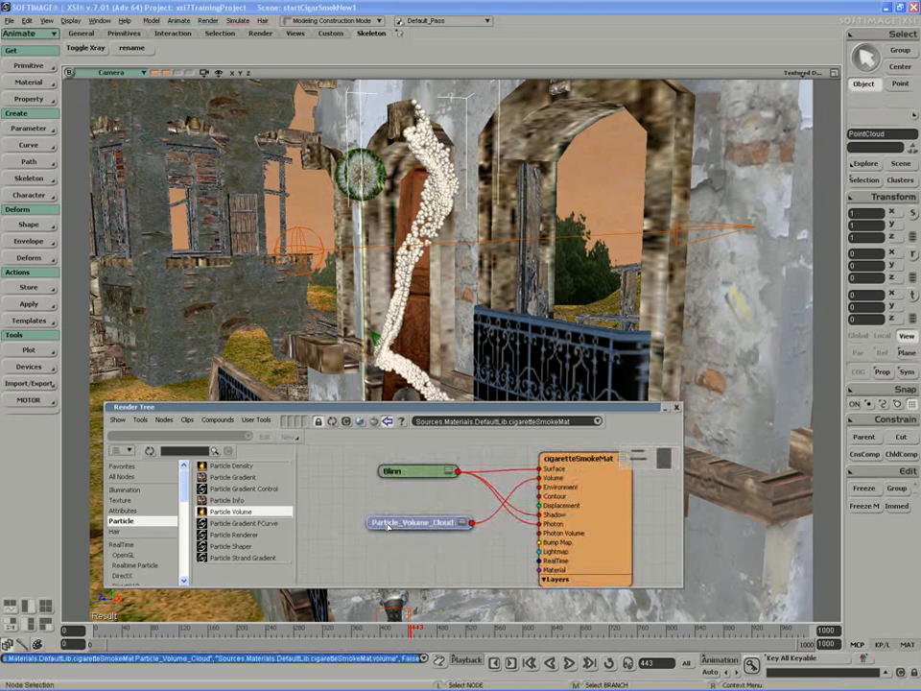
{"action": "left_click_drag", "start_coordinate": [401, 415], "coordinate": [413, 444]}
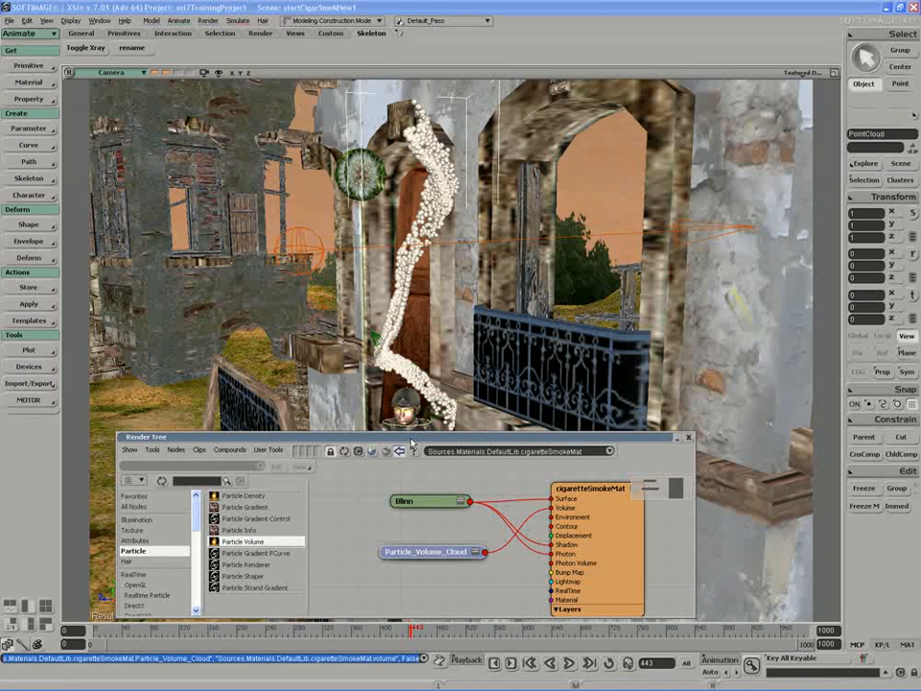
- Dolly out and draw a render region around the smoke
{"action": "double_click", "coordinate": [413, 439]}
{"action": "scroll", "coordinate": [451, 351], "scroll_direction": "down", "scroll_amount": 2}
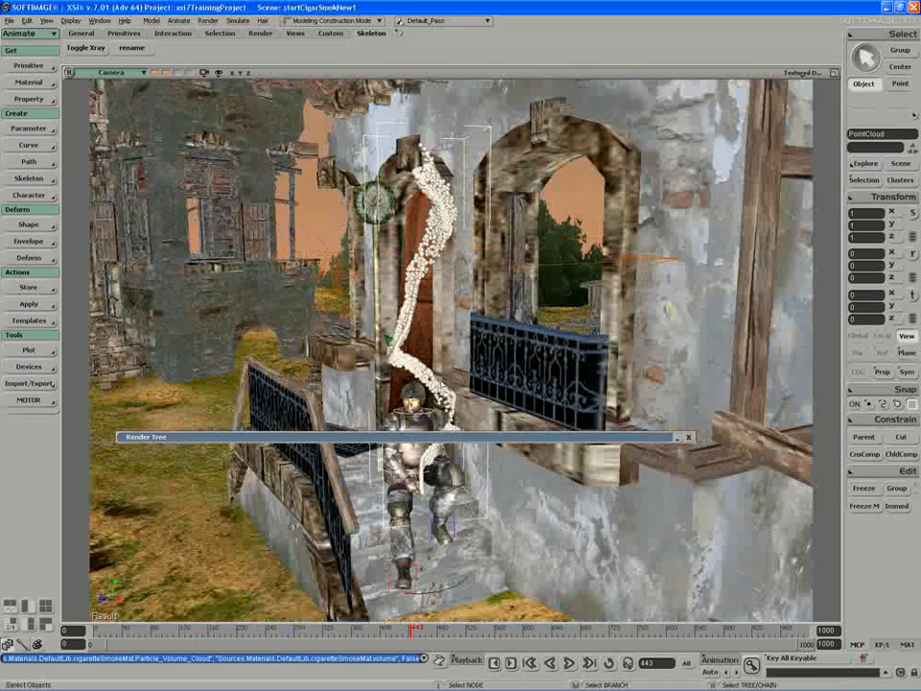
{"action": "scroll", "coordinate": [467, 204], "scroll_direction": "down", "scroll_amount": 2}
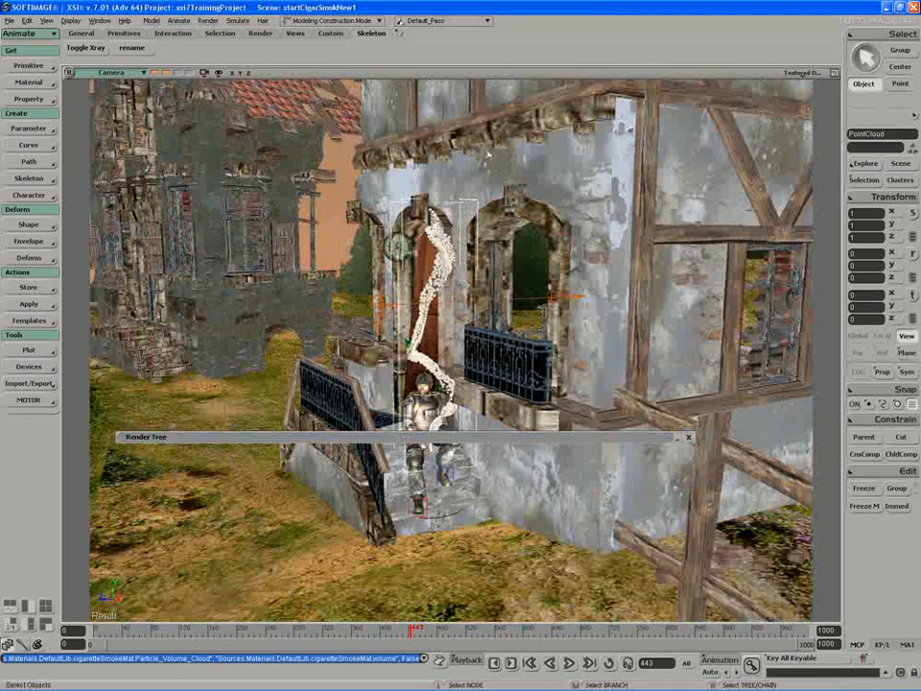
{"action": "key", "text": "q"}
{"action": "mouse_move", "coordinate": [499, 172]}
{"action": "left_mouse_down"}
{"action": "mouse_move", "coordinate": [391, 392]}
{"action": "mouse_move", "coordinate": [369, 470]}
{"action": "left_mouse_up"}
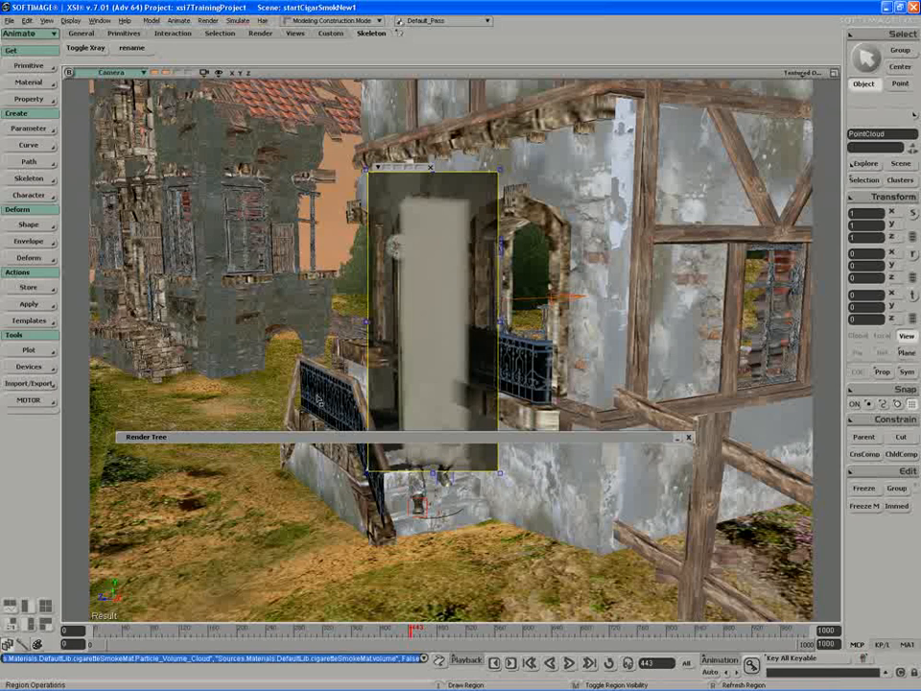
- Open the Particle_Volume_Cloud shader settings from the Render Tree
{"action": "double_click", "coordinate": [333, 439]}
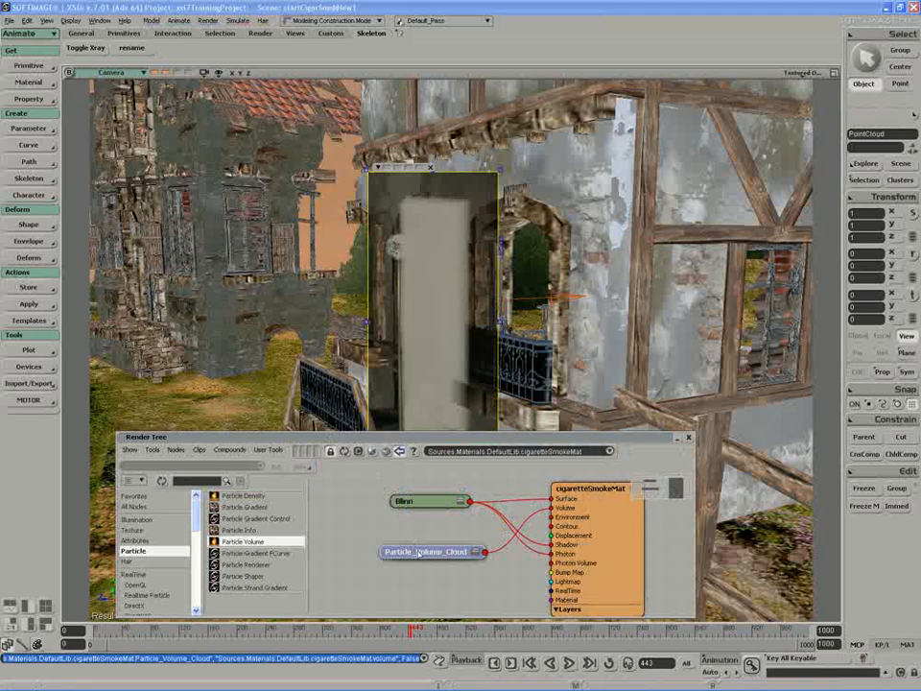
{"action": "double_click", "coordinate": [416, 552]}
{"action": "double_click", "coordinate": [387, 439]}
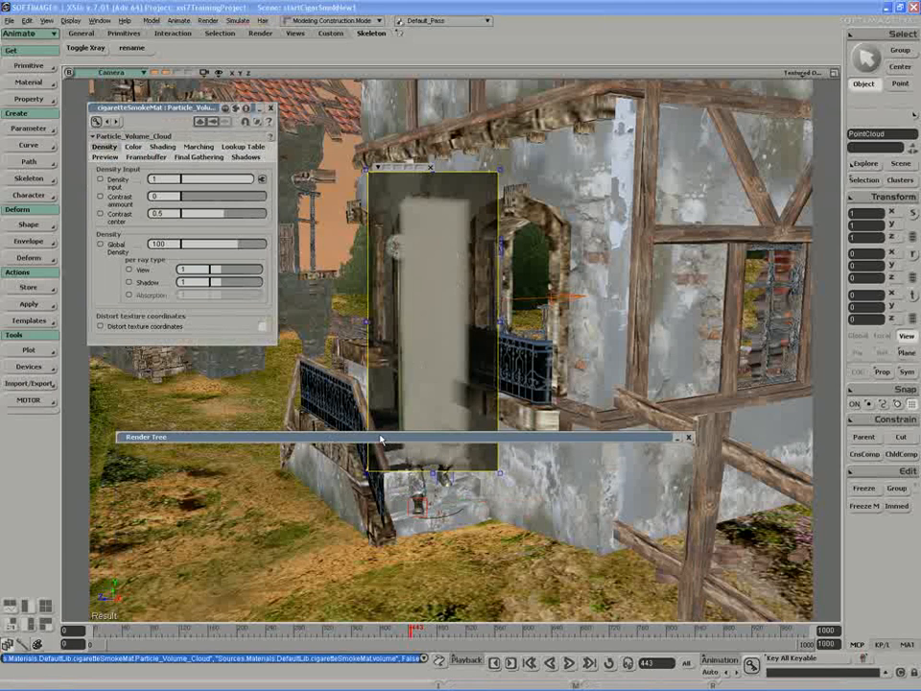
- Adjust the cloud's Global Density and switch to its Lookup Table settings (Cell Size 0.75, Linear)
{"action": "left_click_drag", "start_coordinate": [381, 439], "coordinate": [367, 547]}
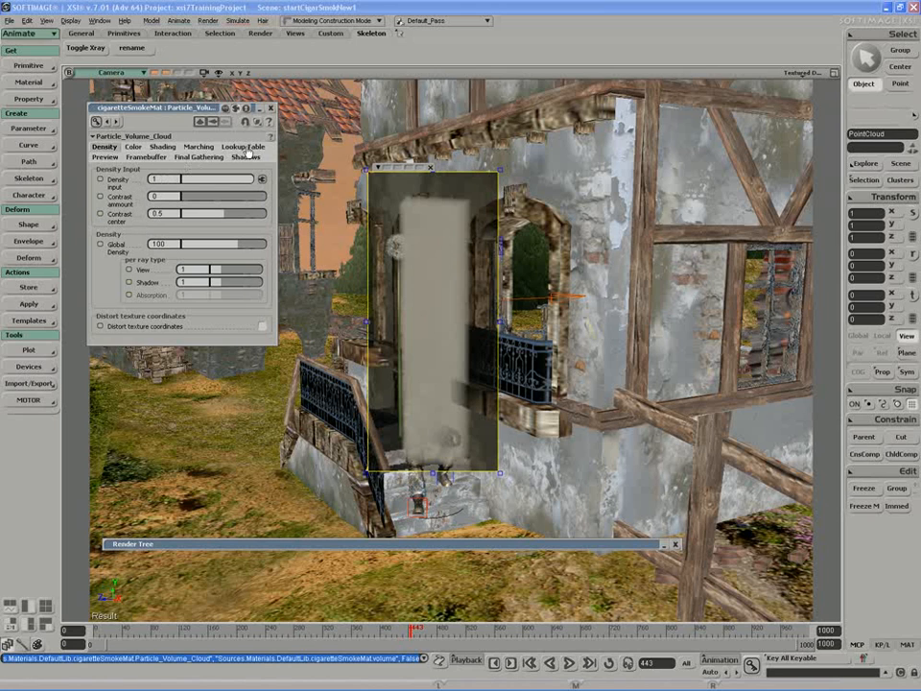
{"action": "left_click_drag", "start_coordinate": [228, 244], "coordinate": [250, 245]}
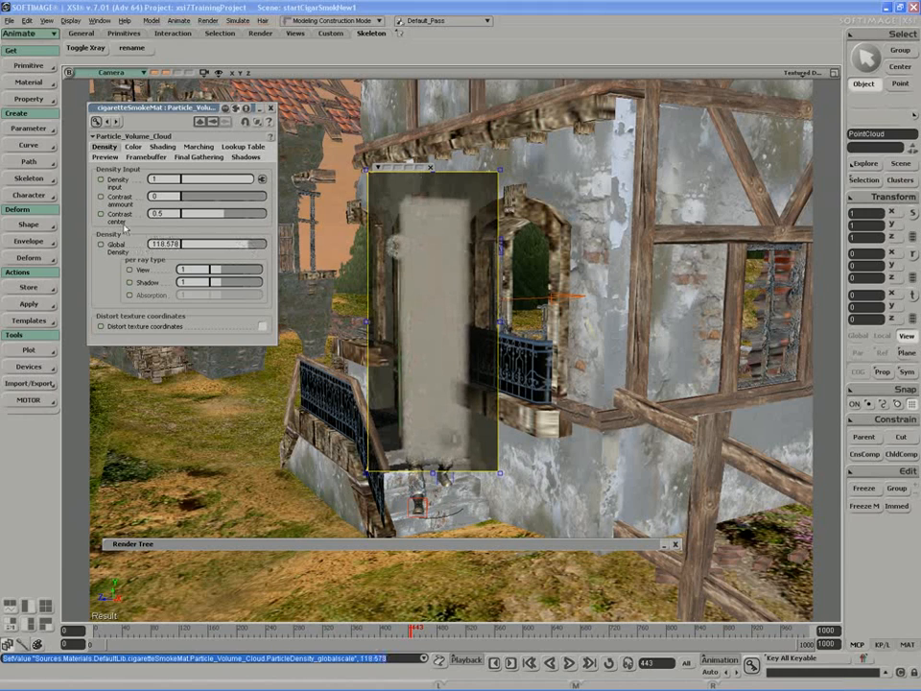
{"action": "left_click", "coordinate": [243, 146]}
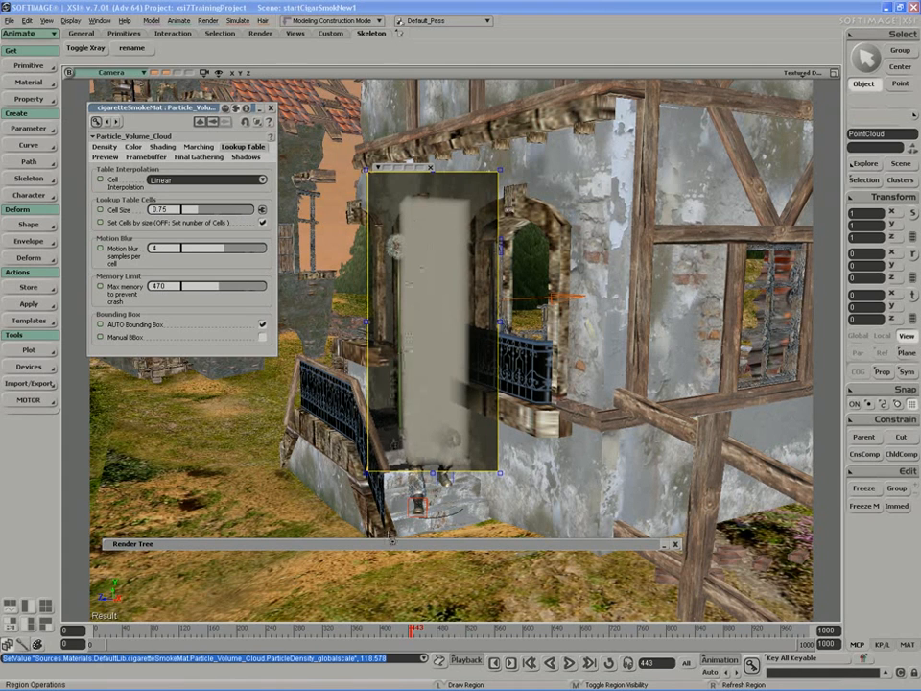
- Add a Particle_Density node and wire it into Particle_Volume_Cloud's Density input
{"action": "double_click", "coordinate": [395, 544]}
{"action": "left_click_drag", "start_coordinate": [394, 544], "coordinate": [412, 425]}
{"action": "left_click", "coordinate": [485, 548]}
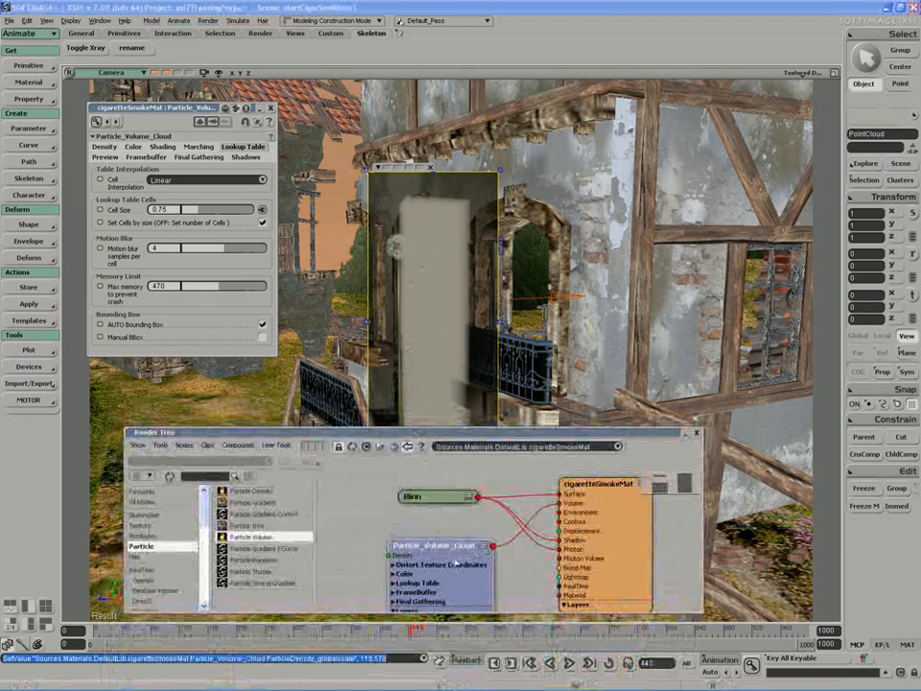
{"action": "left_click_drag", "start_coordinate": [455, 562], "coordinate": [452, 540]}
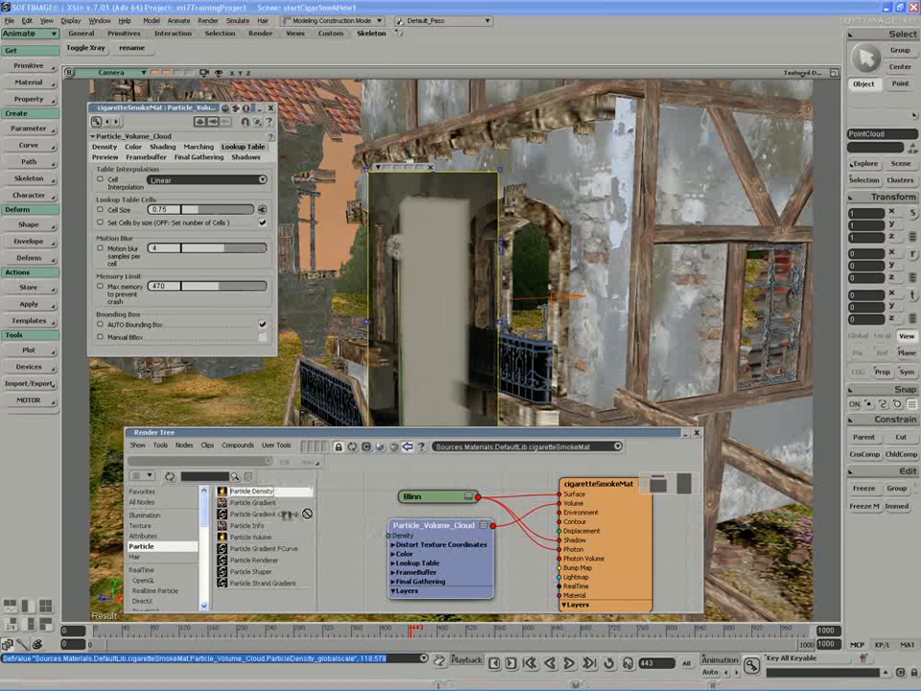
{"action": "left_click_drag", "start_coordinate": [251, 490], "coordinate": [355, 545]}
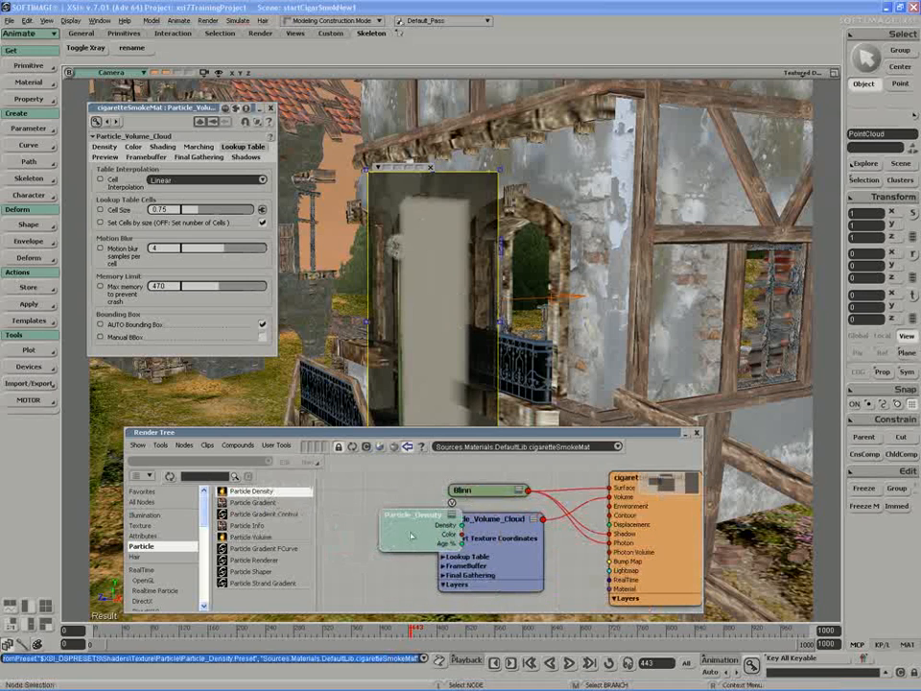
{"action": "left_click_drag", "start_coordinate": [415, 531], "coordinate": [439, 529]}
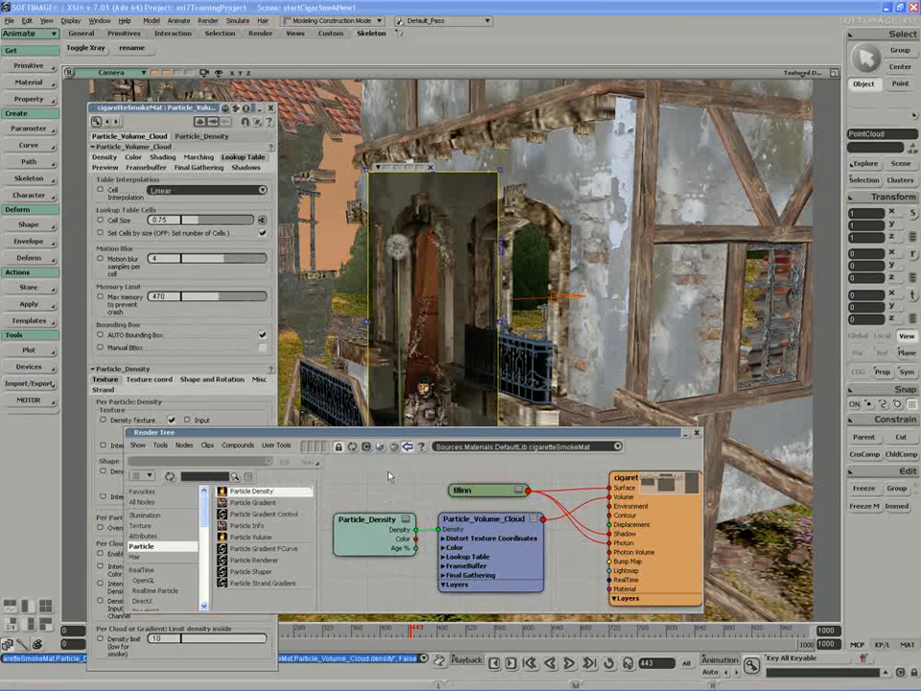
{"action": "left_click_drag", "start_coordinate": [414, 434], "coordinate": [419, 479]}
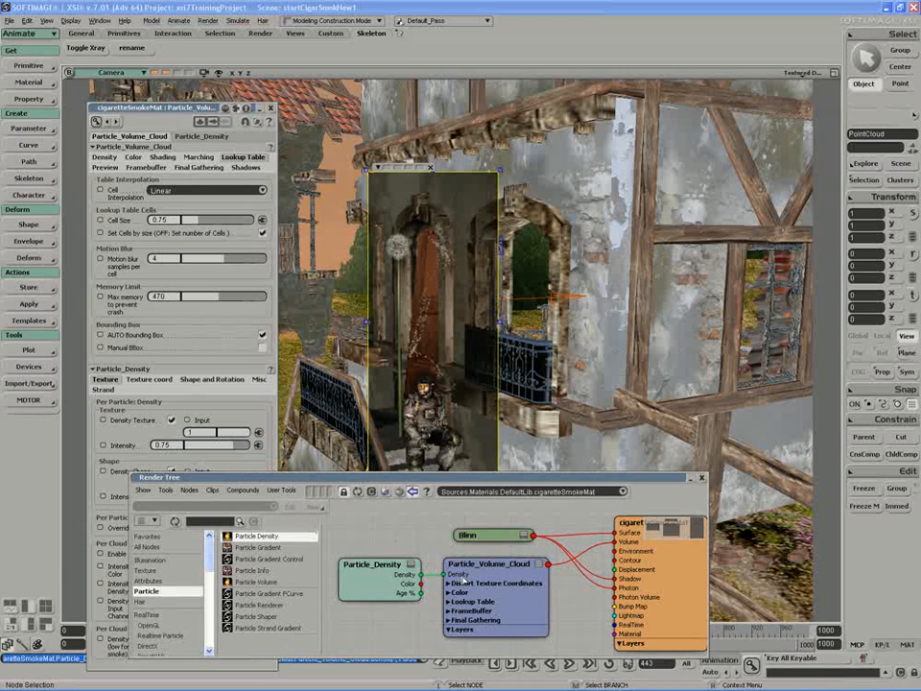
- Set the cloud's Global Density to 150 and return to its Lookup Table settings
{"action": "double_click", "coordinate": [482, 579]}
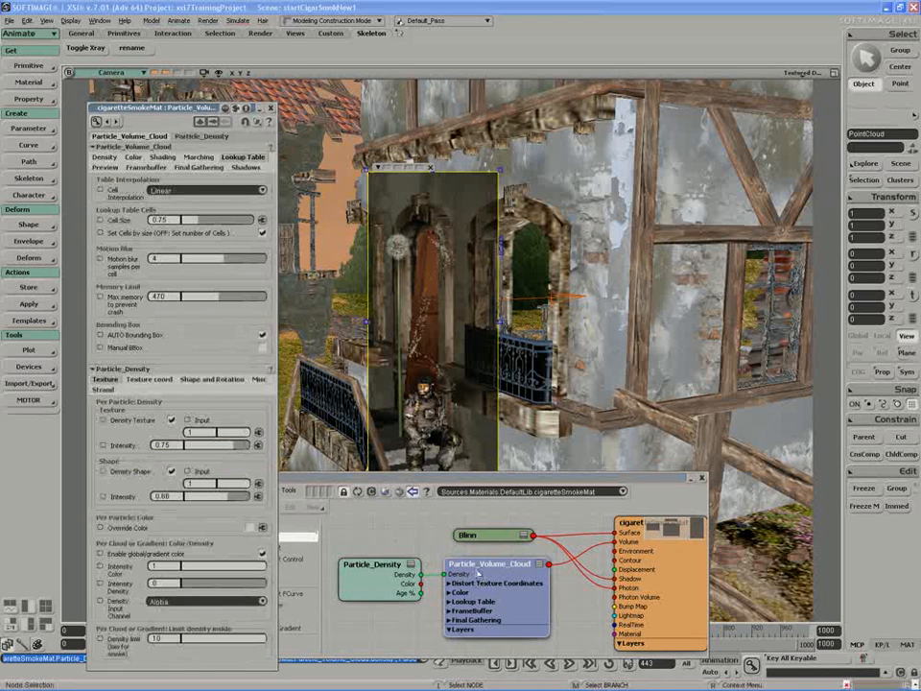
{"action": "left_click", "coordinate": [105, 156]}
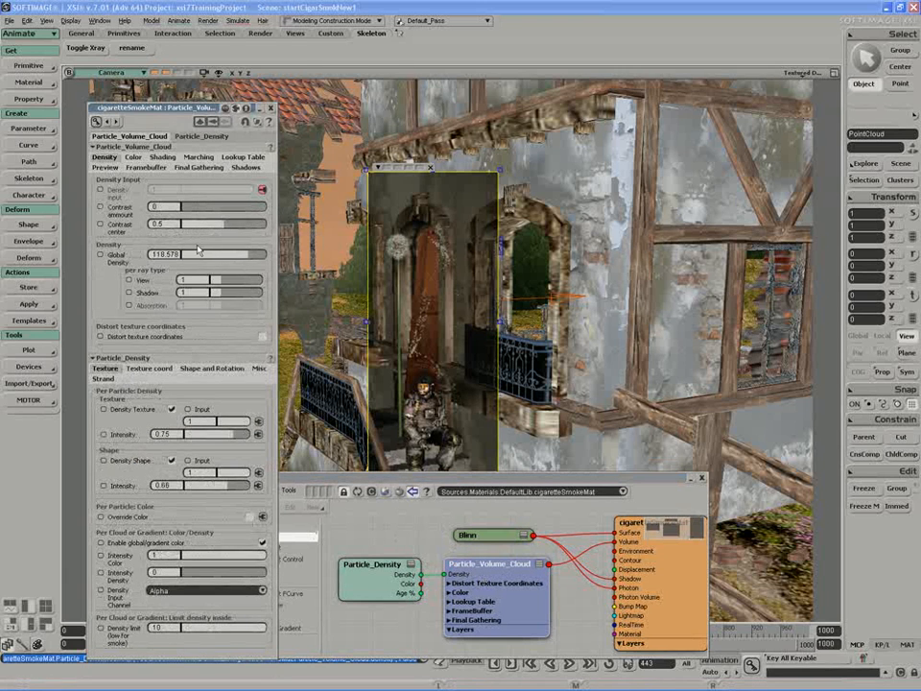
{"action": "left_click_drag", "start_coordinate": [211, 258], "coordinate": [265, 257]}
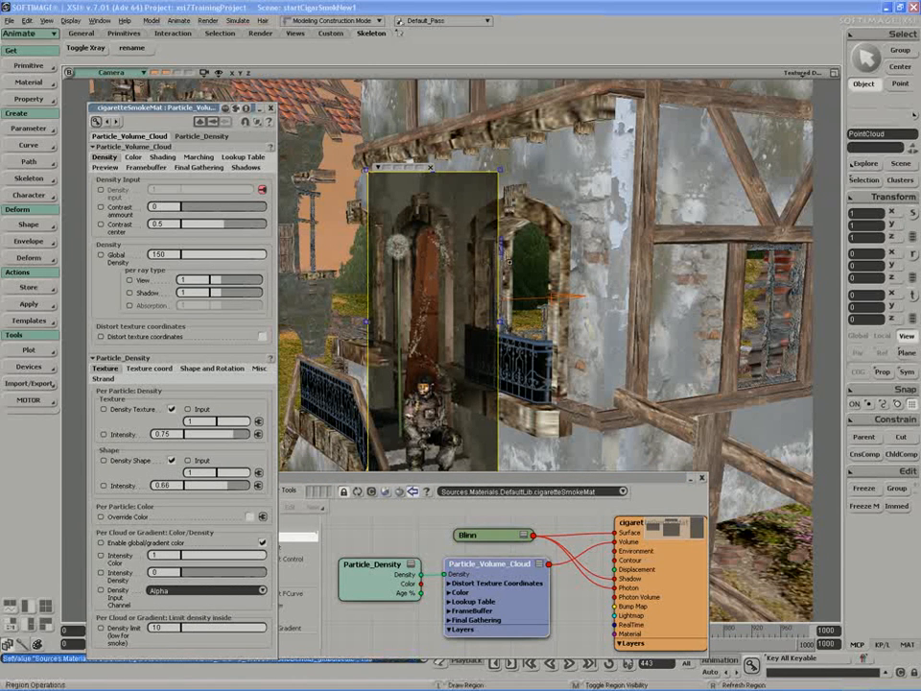
{"action": "left_click", "coordinate": [493, 595]}
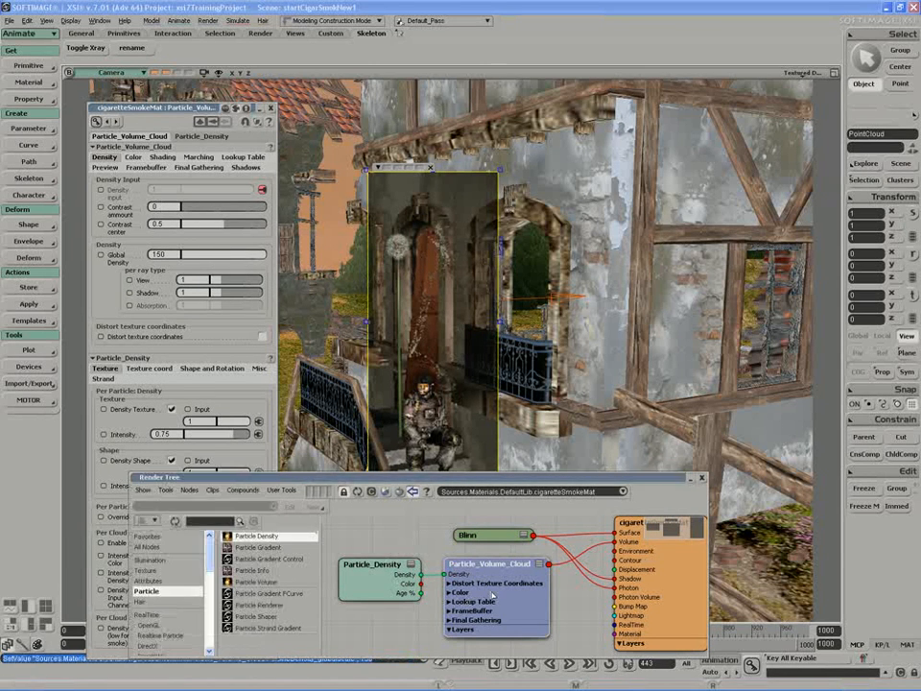
{"action": "double_click", "coordinate": [493, 595]}
{"action": "left_click", "coordinate": [246, 159]}
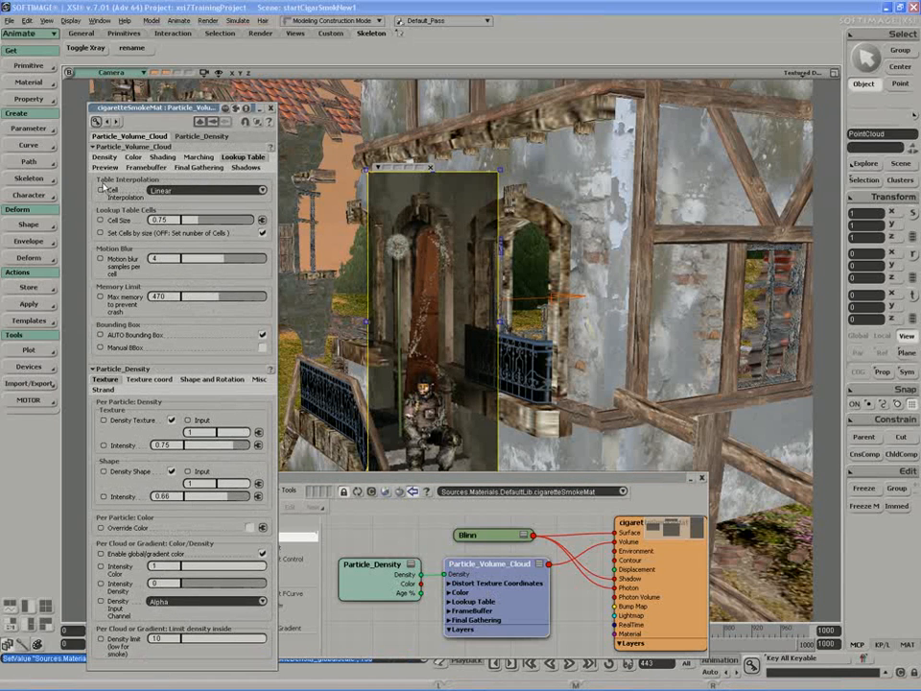
- Switch Cell Interpolation to No interpolation and set Cell Size to 0.402
{"action": "left_click", "coordinate": [192, 189]}
{"action": "left_click", "coordinate": [172, 189]}
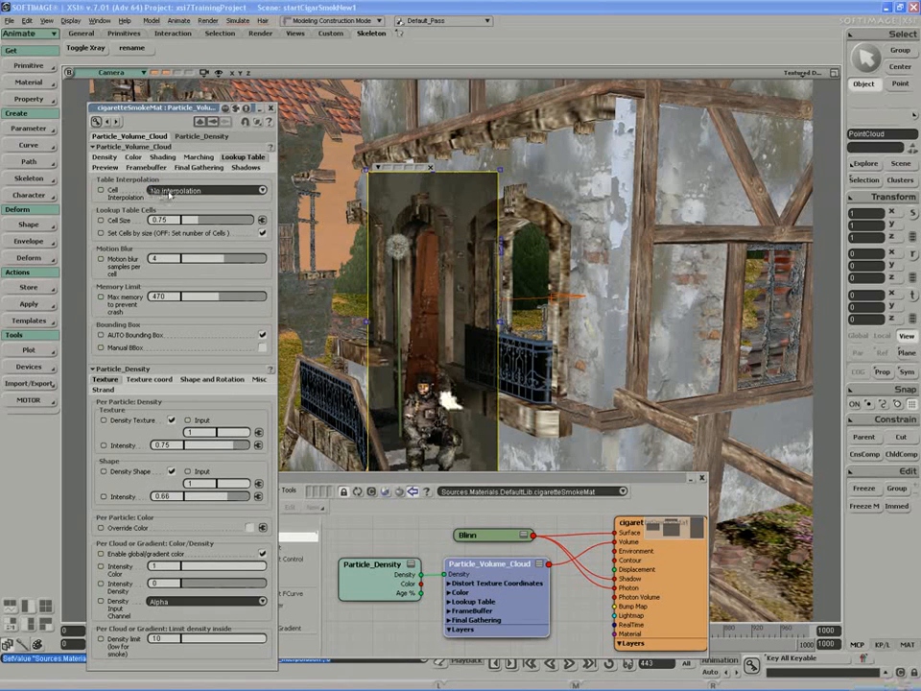
{"action": "mouse_move", "coordinate": [205, 221]}
{"action": "left_mouse_down"}
{"action": "mouse_move", "coordinate": [234, 223]}
{"action": "mouse_move", "coordinate": [191, 223]}
{"action": "left_mouse_up"}
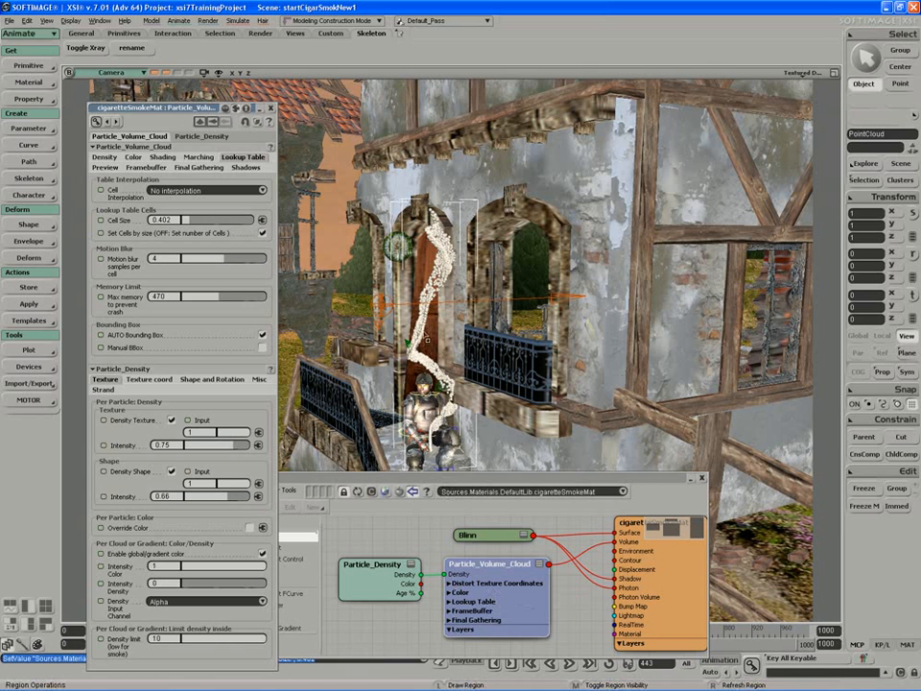
- Open the Multiply by Scalar node's settings in the ICE Tree and replay the smoke from the start
{"action": "key", "text": "alt+9"}
{"action": "scroll", "coordinate": [551, 456], "scroll_direction": "up", "scroll_amount": 5}
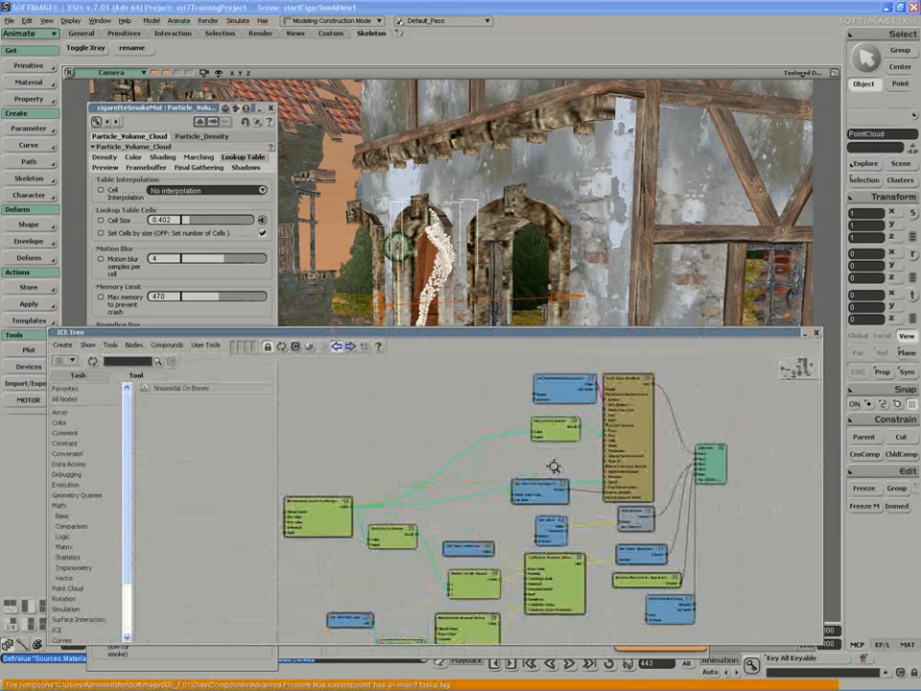
{"action": "double_click", "coordinate": [562, 411]}
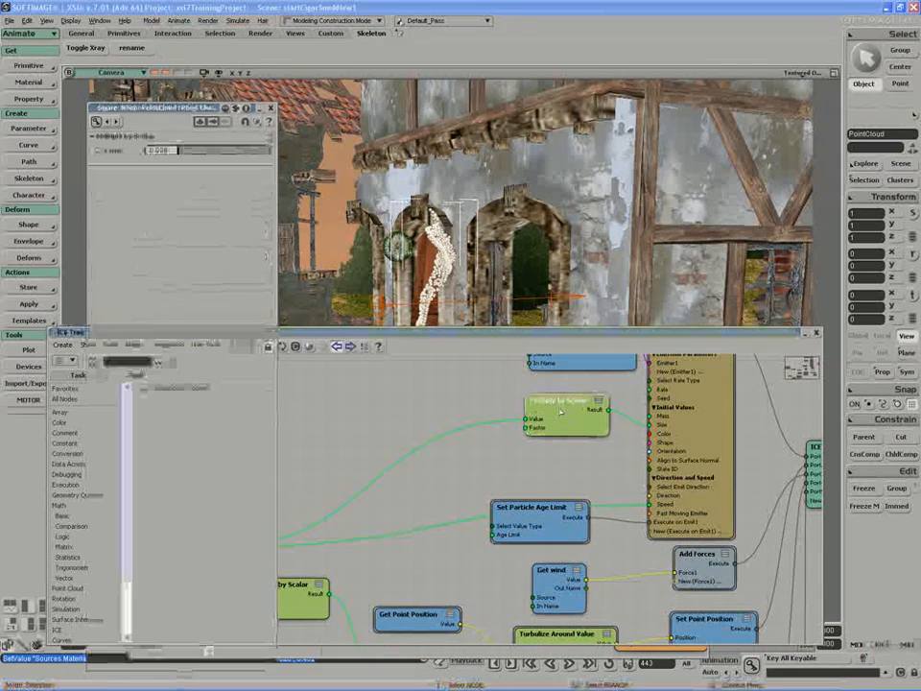
{"action": "double_click", "coordinate": [456, 334]}
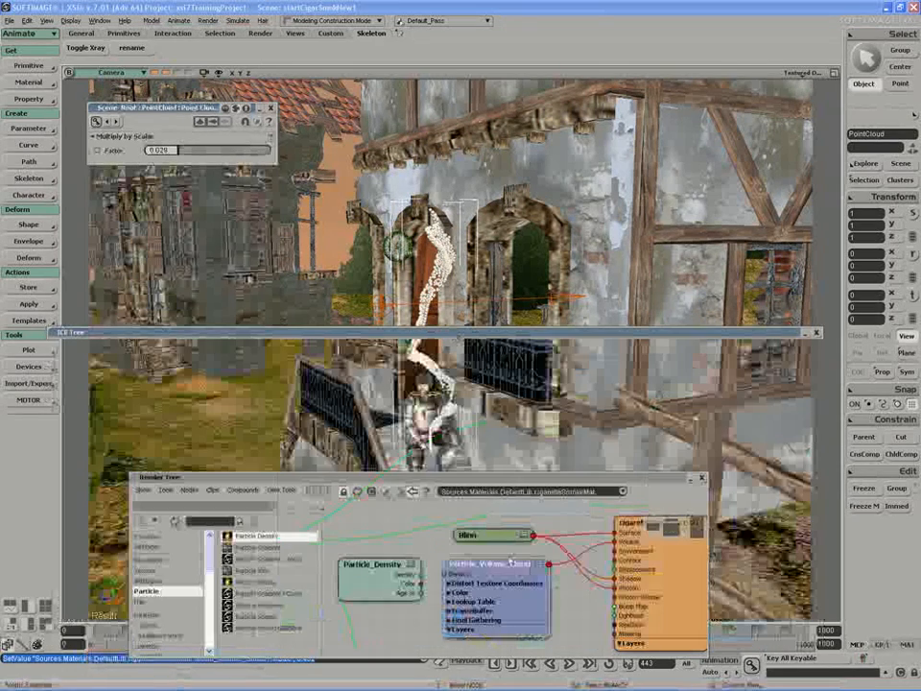
{"action": "double_click", "coordinate": [502, 477]}
{"action": "left_click_drag", "start_coordinate": [508, 339], "coordinate": [507, 289]}
{"action": "left_click", "coordinate": [568, 662]}
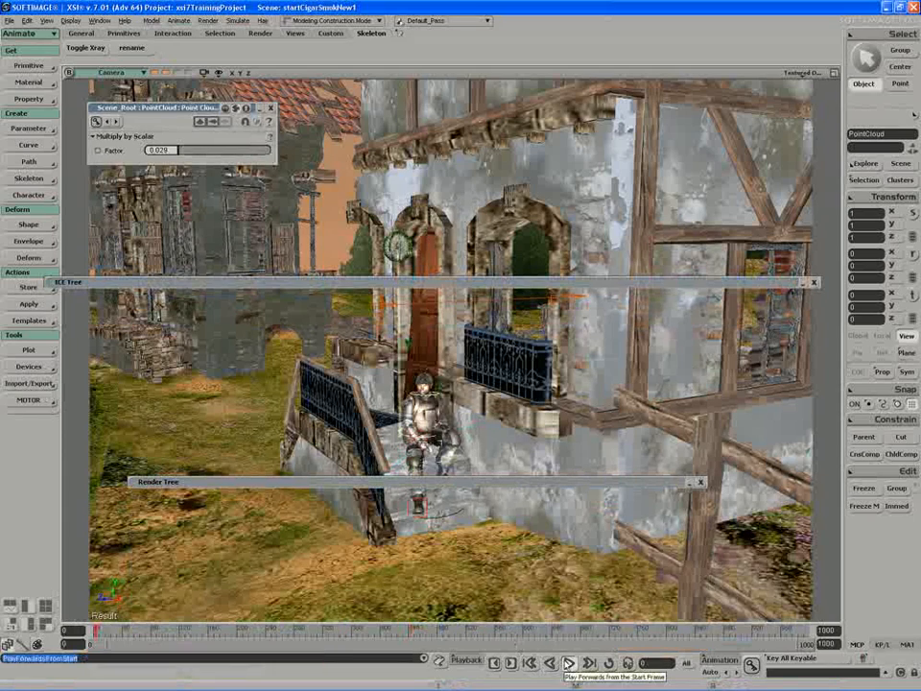
- Raise the Multiply by Scalar factor to 0.054
{"action": "left_click_drag", "start_coordinate": [182, 149], "coordinate": [185, 148]}
{"action": "scroll", "coordinate": [304, 296], "scroll_direction": "up", "scroll_amount": 3}
{"action": "key", "text": "q"}
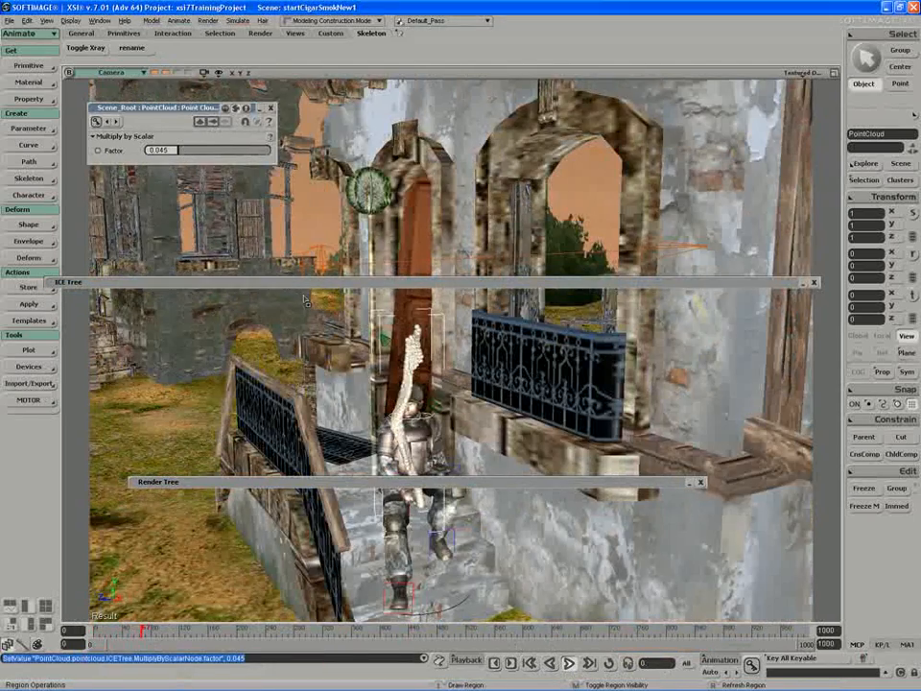
{"action": "scroll", "coordinate": [326, 352], "scroll_direction": "up", "scroll_amount": 2}
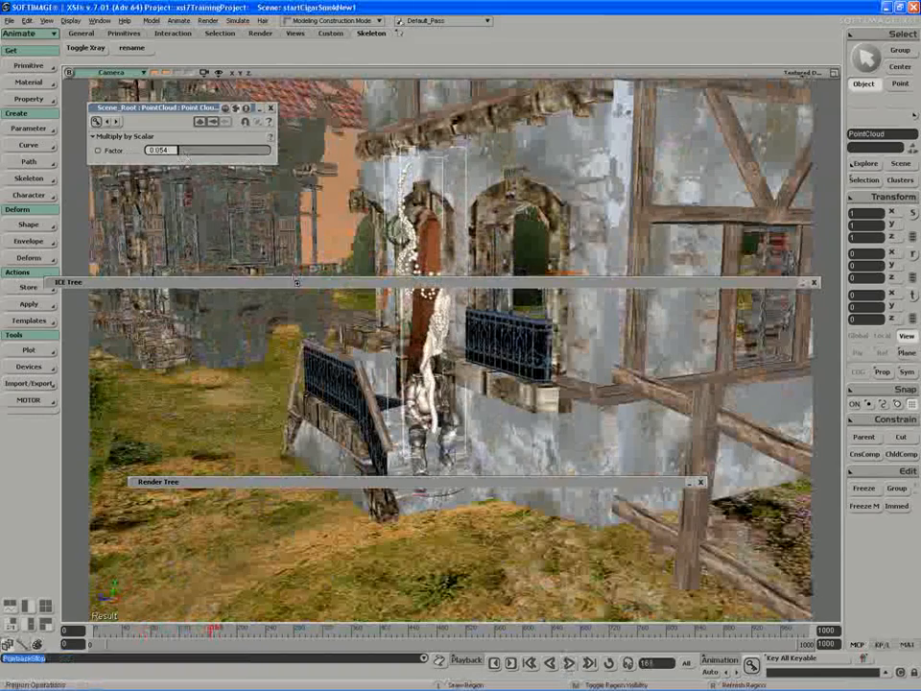
{"action": "left_click_drag", "start_coordinate": [297, 281], "coordinate": [399, 54]}
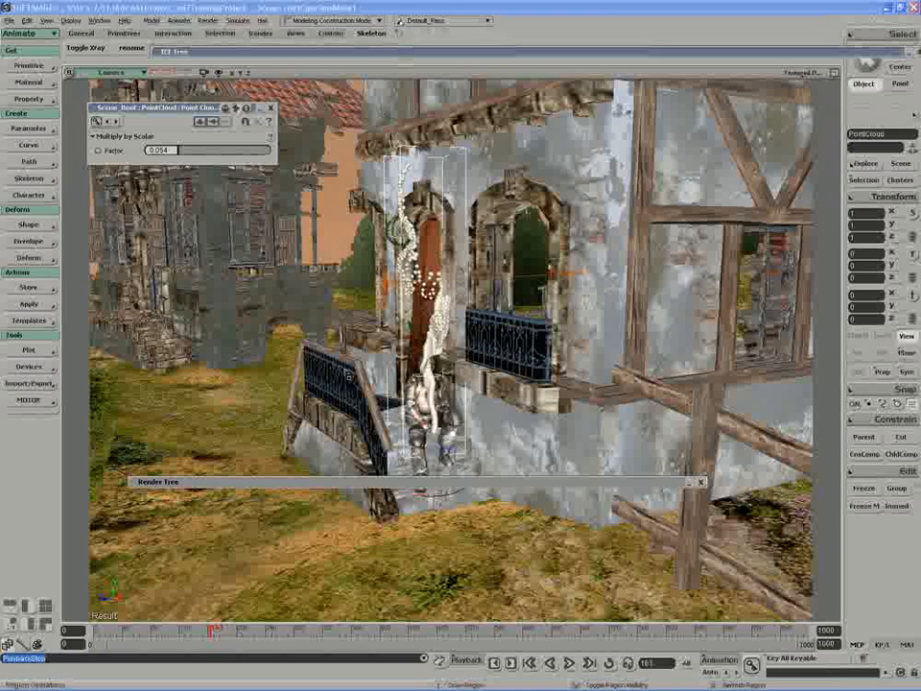
- Zoom in on the balcony and render a region over the character and smoke
{"action": "double_click", "coordinate": [306, 482]}
{"action": "left_click", "coordinate": [269, 109]}
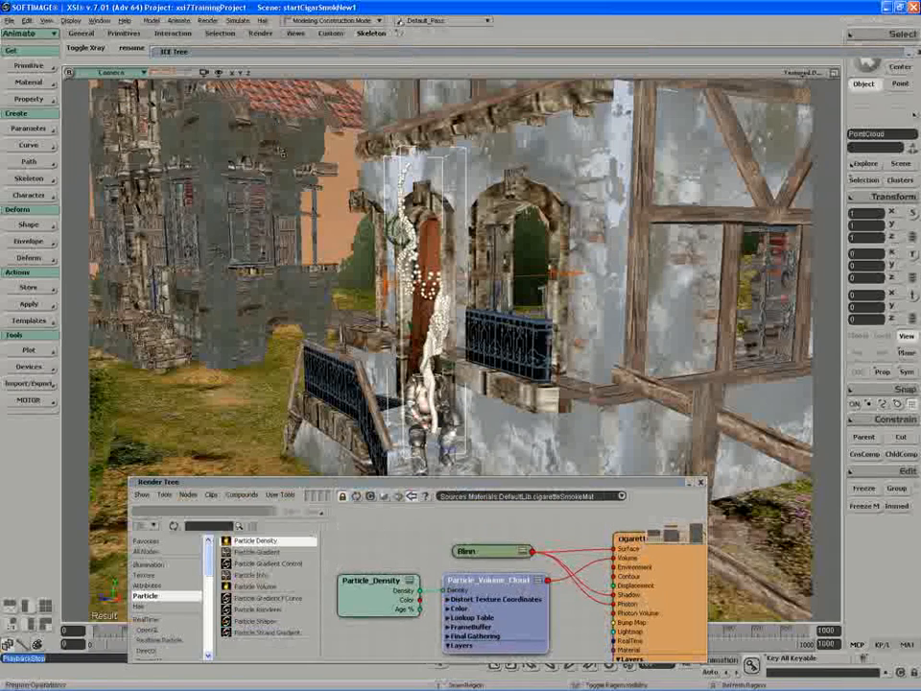
{"action": "key", "text": "s"}
{"action": "middle_click_drag", "start_coordinate": [315, 250], "coordinate": [284, 286]}
{"action": "key", "text": "q"}
{"action": "left_click_drag", "start_coordinate": [489, 105], "coordinate": [309, 468]}
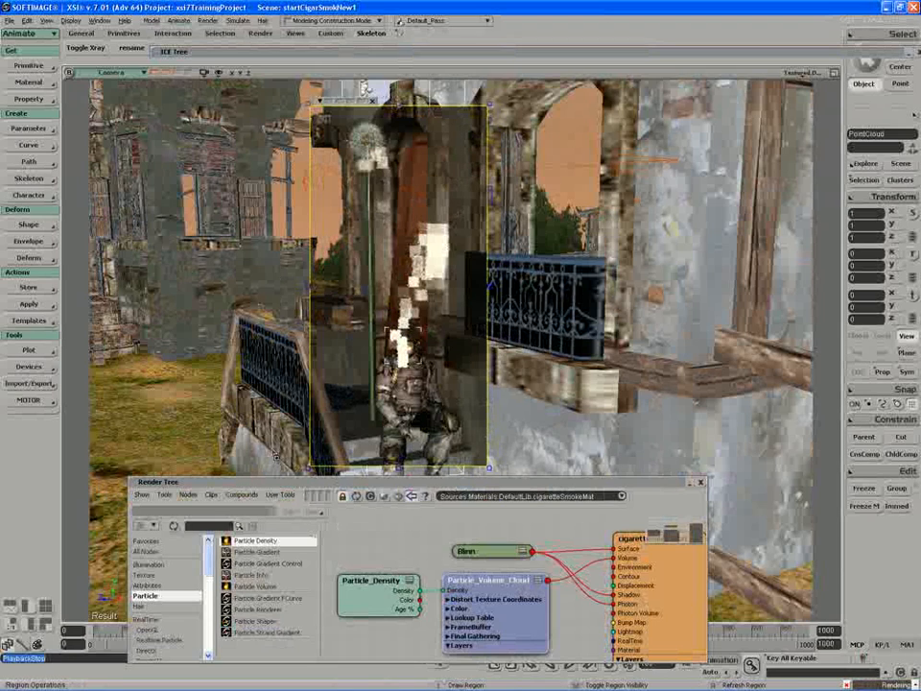
- Lower the lookup-table Cell Size stepwise (0.248, 0.176, 0.149, 0.136), finally entering 0.01
{"action": "left_click_drag", "start_coordinate": [470, 623], "coordinate": [475, 623]}
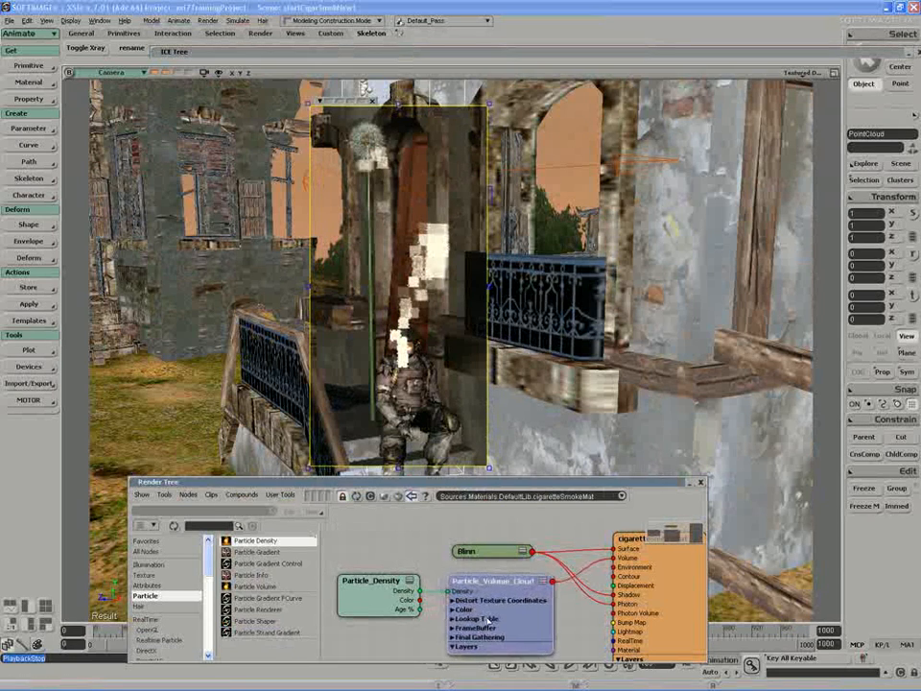
{"action": "double_click", "coordinate": [496, 618]}
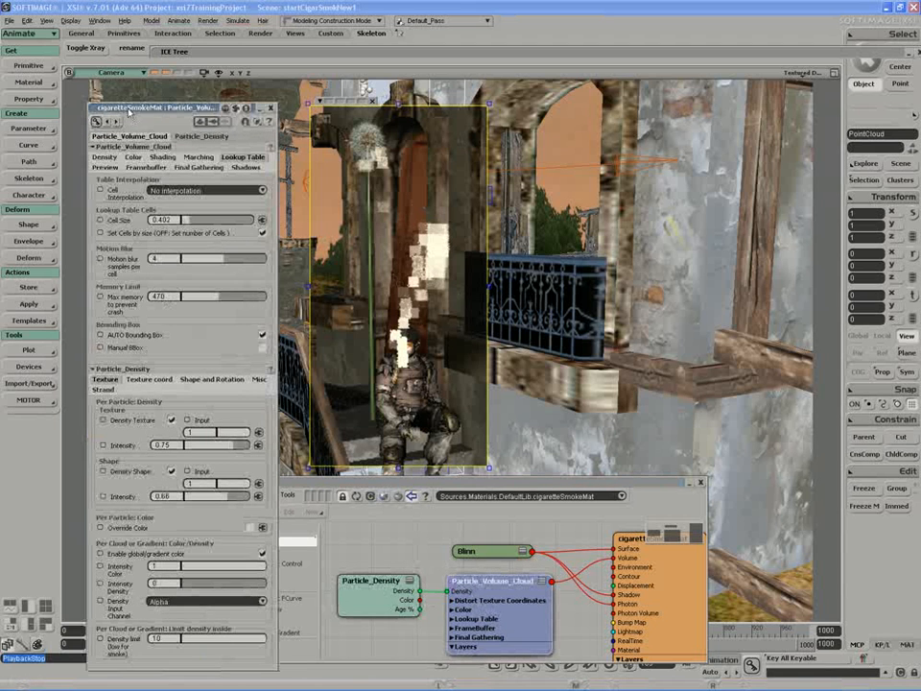
{"action": "left_click_drag", "start_coordinate": [171, 212], "coordinate": [161, 213]}
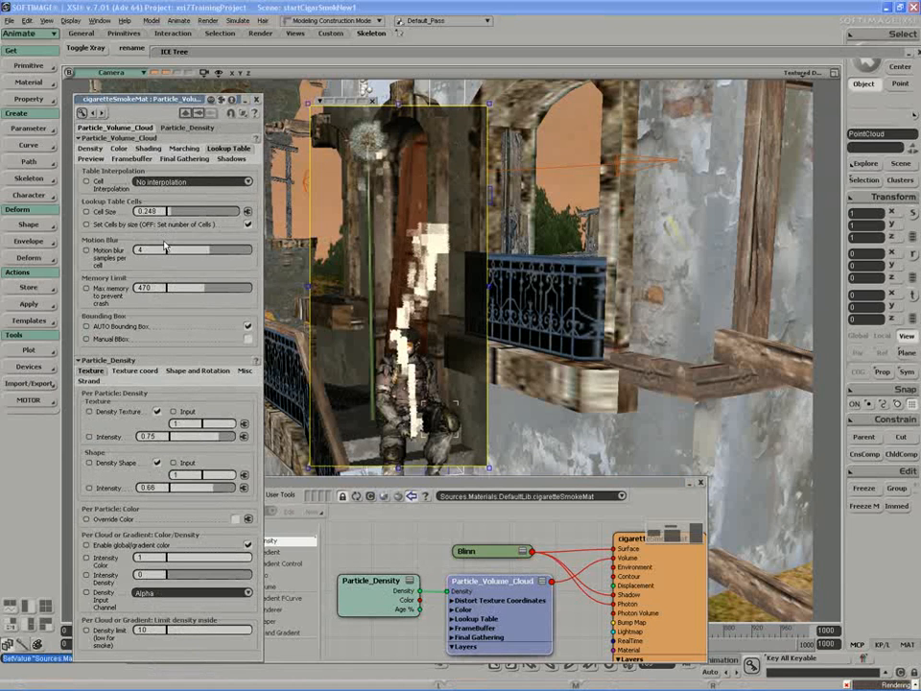
{"action": "middle_click", "coordinate": [363, 292]}
{"action": "mouse_move", "coordinate": [332, 82]}
{"action": "left_mouse_down"}
{"action": "mouse_move", "coordinate": [362, 103]}
{"action": "mouse_move", "coordinate": [514, 388]}
{"action": "left_mouse_up"}
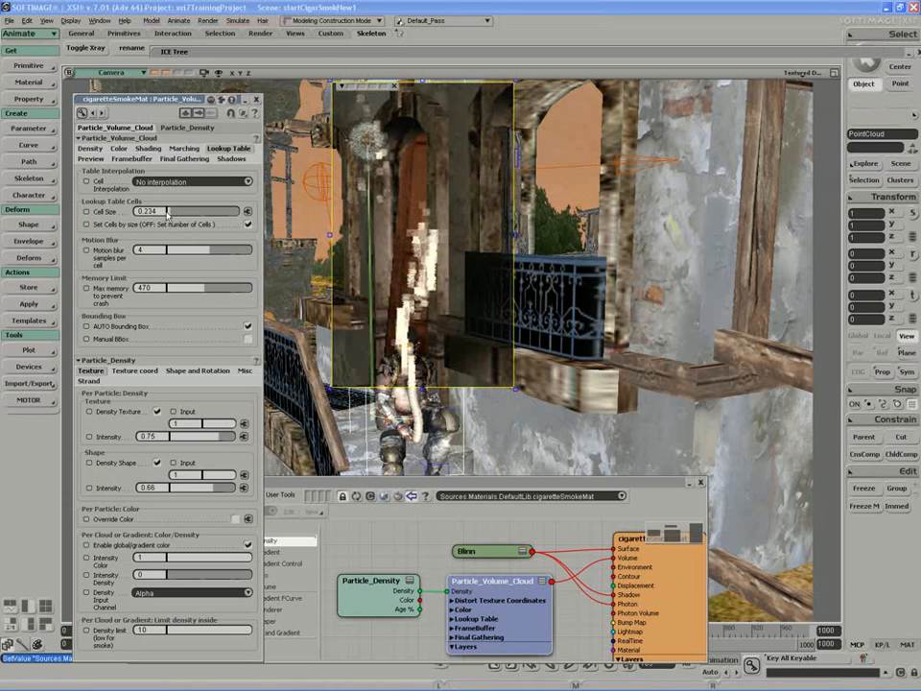
{"action": "left_click_drag", "start_coordinate": [151, 217], "coordinate": [137, 217]}
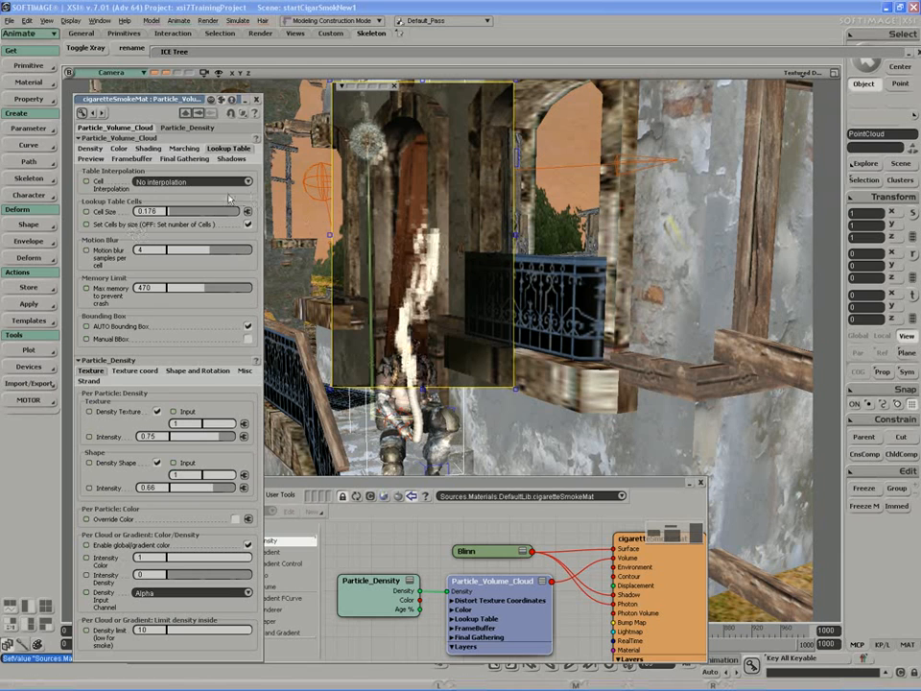
{"action": "left_click_drag", "start_coordinate": [168, 217], "coordinate": [164, 217]}
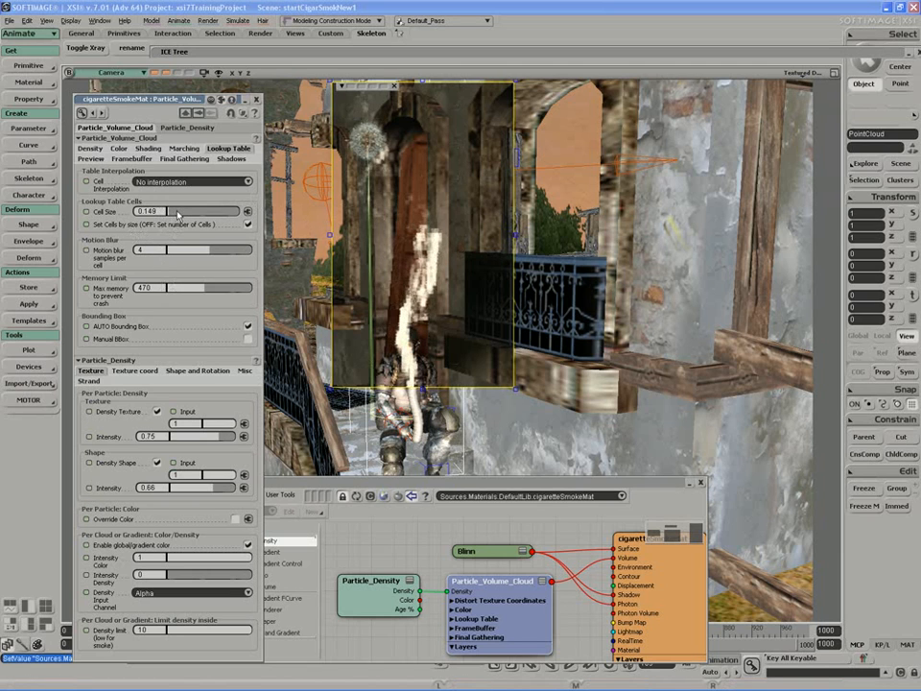
{"action": "left_click_drag", "start_coordinate": [178, 216], "coordinate": [170, 217]}
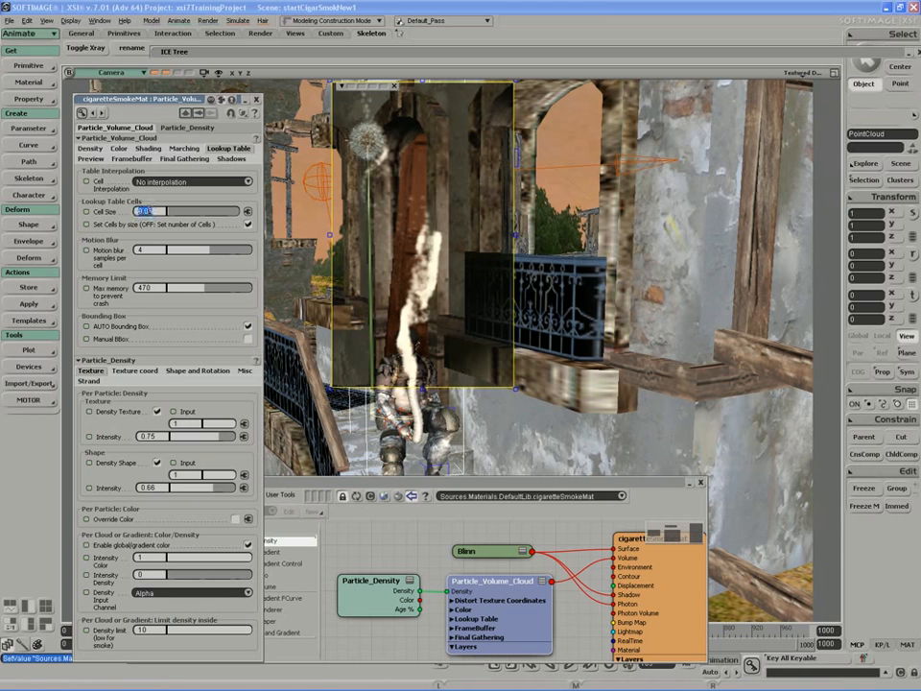
{"action": "type", "text": "1"}
{"action": "key", "text": "Return"}
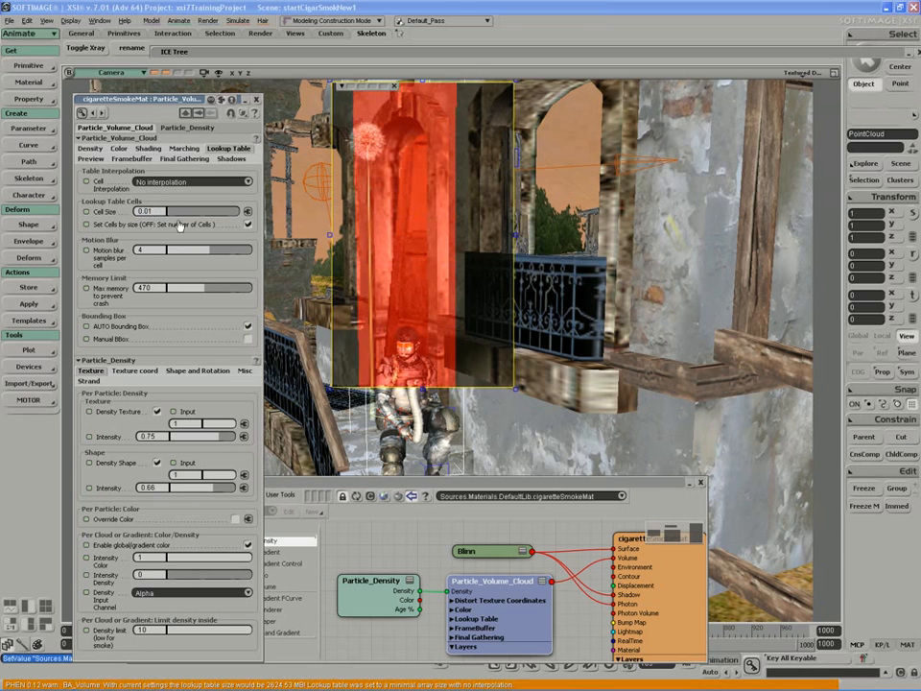
- Read the lookup-table memory warning in the script log, then set Cell Size to 0.1
{"action": "double_click", "coordinate": [413, 482]}
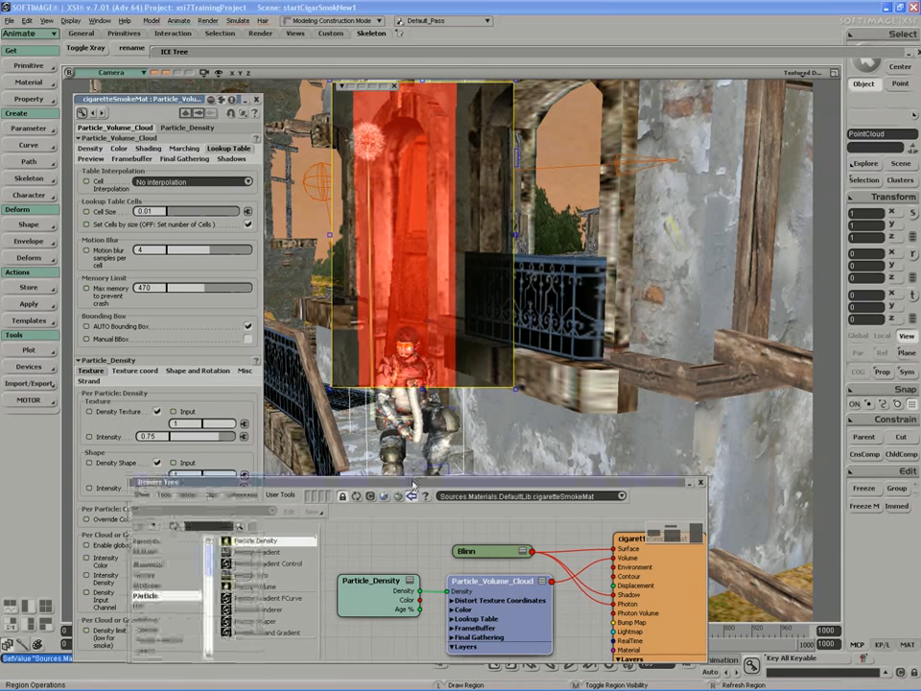
{"action": "double_click", "coordinate": [144, 99]}
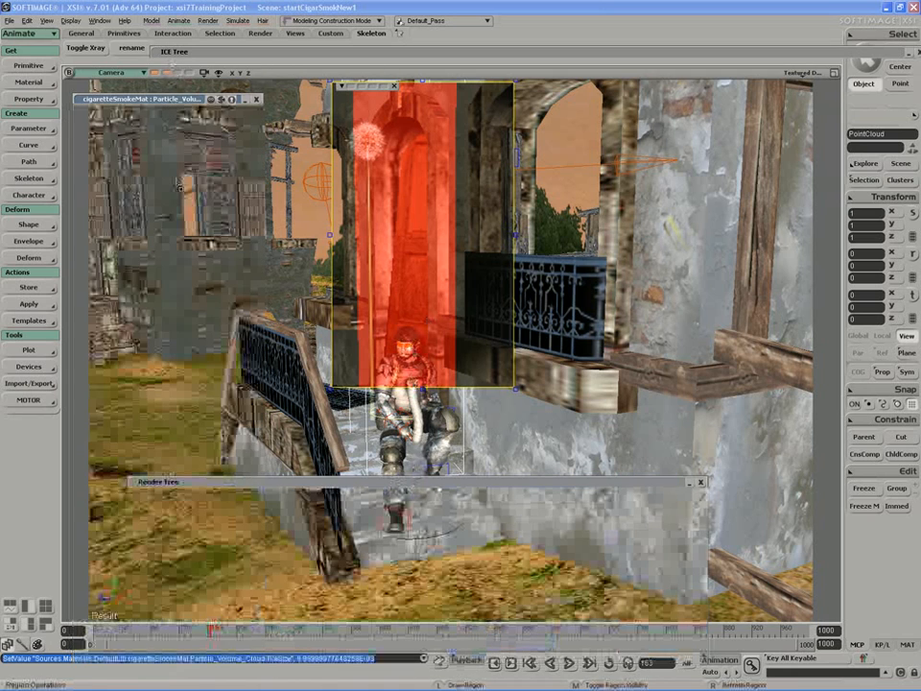
{"action": "left_click", "coordinate": [438, 663]}
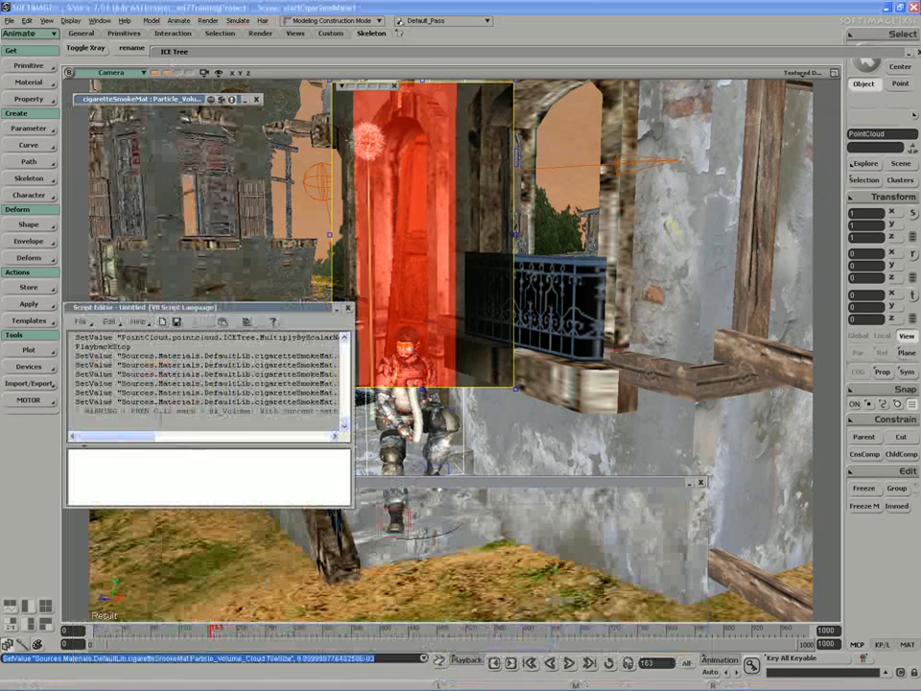
{"action": "left_click_drag", "start_coordinate": [120, 436], "coordinate": [212, 439]}
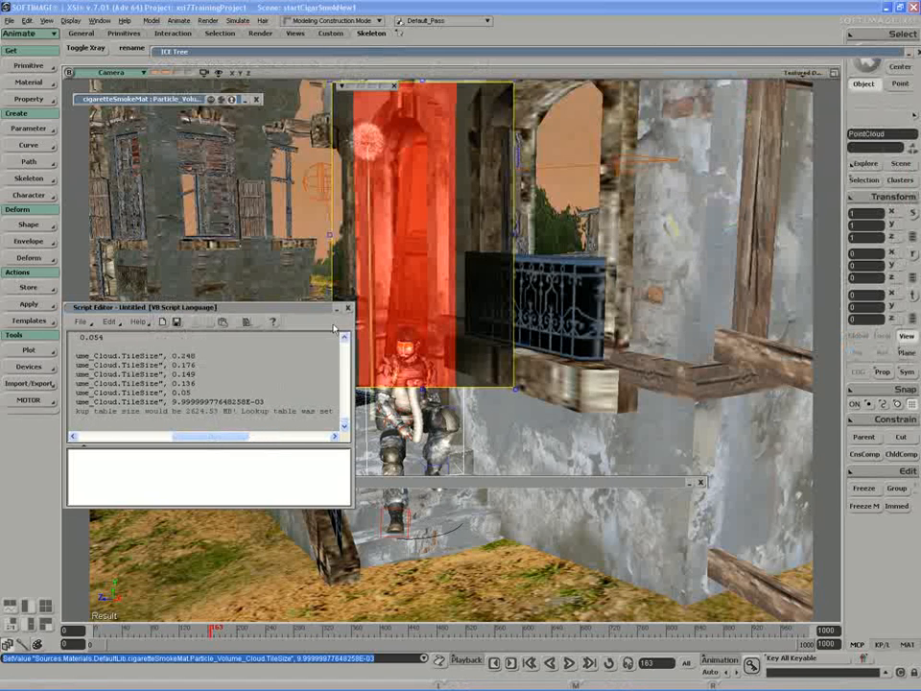
{"action": "left_click", "coordinate": [348, 308]}
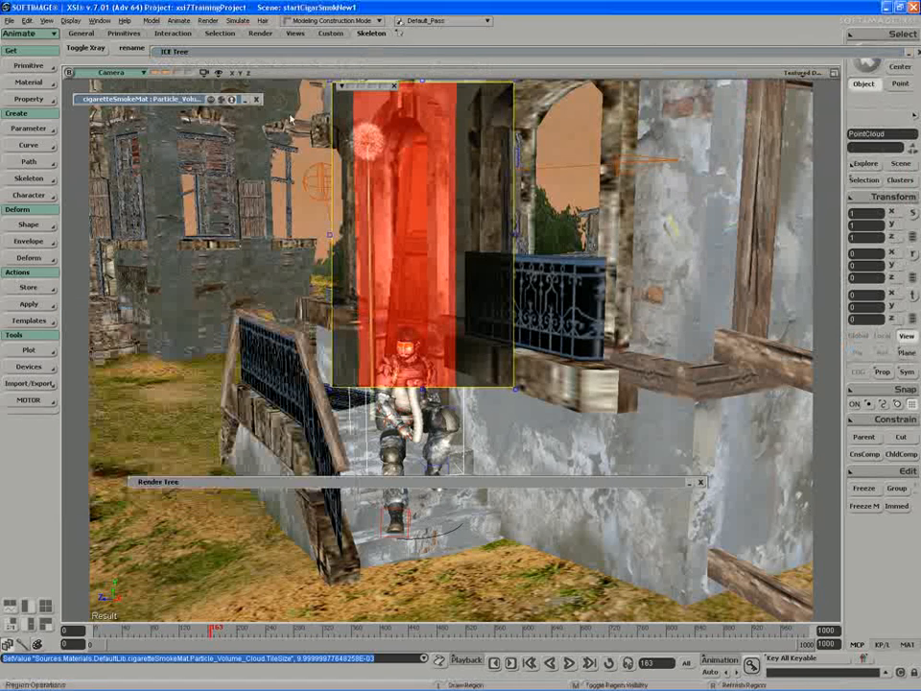
{"action": "mouse_move", "coordinate": [197, 100]}
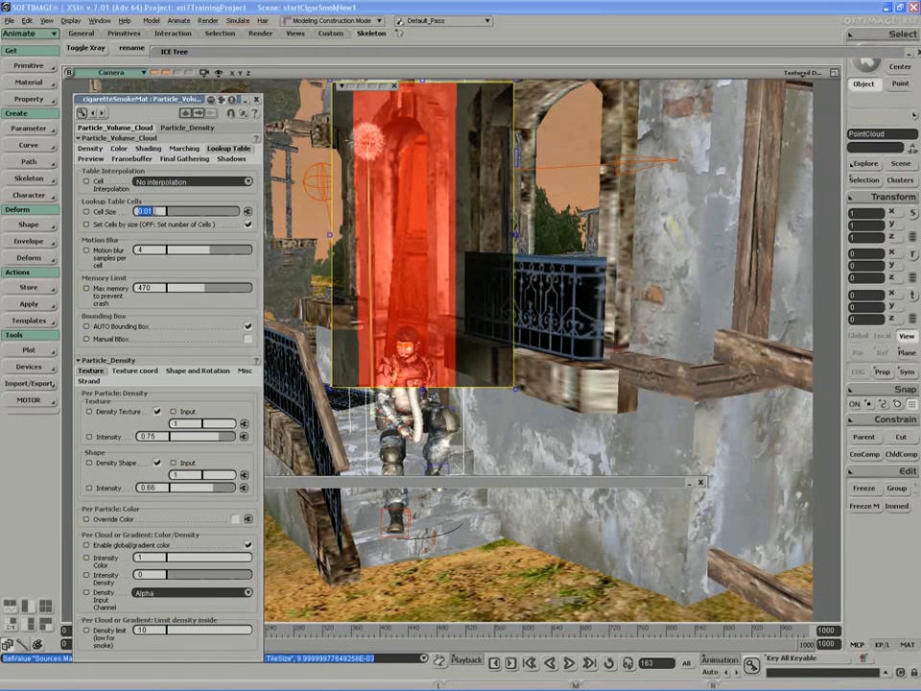
{"action": "key", "text": "Return"}
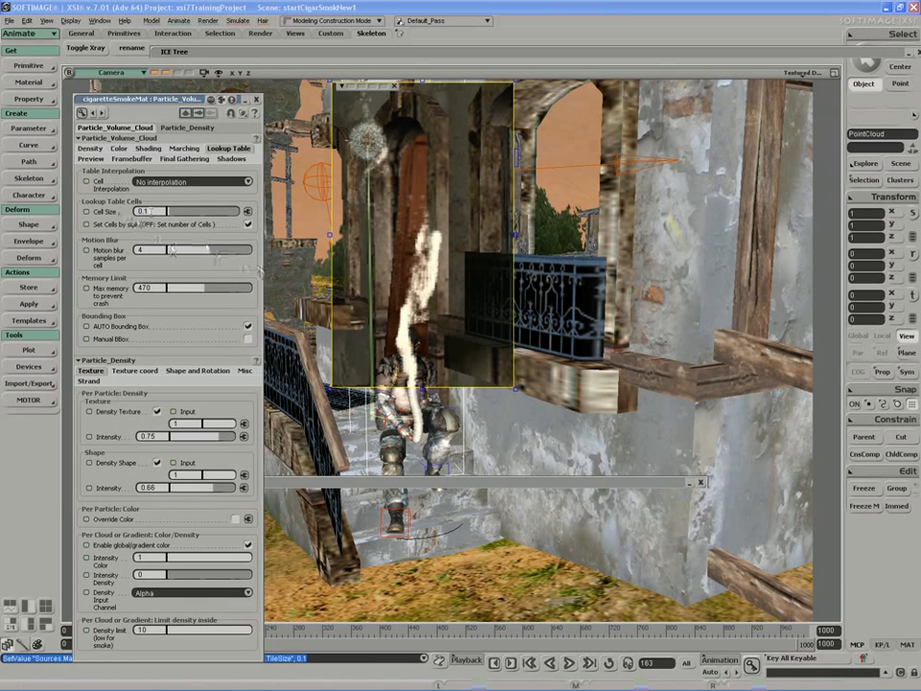
- Set Cell Interpolation to Linear and remove the current render region
{"action": "left_click", "coordinate": [157, 183]}
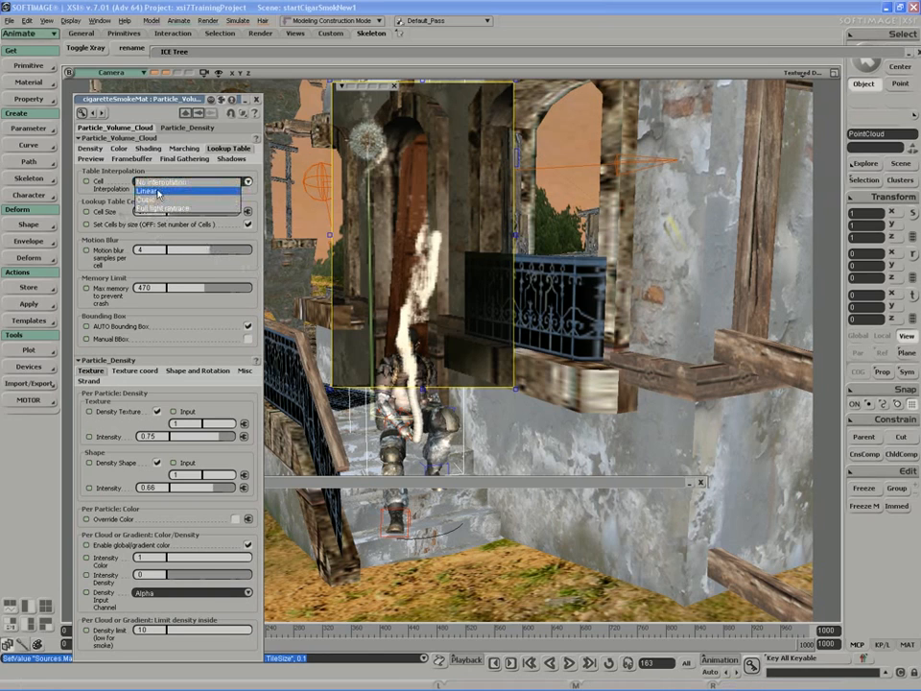
{"action": "left_click", "coordinate": [157, 192]}
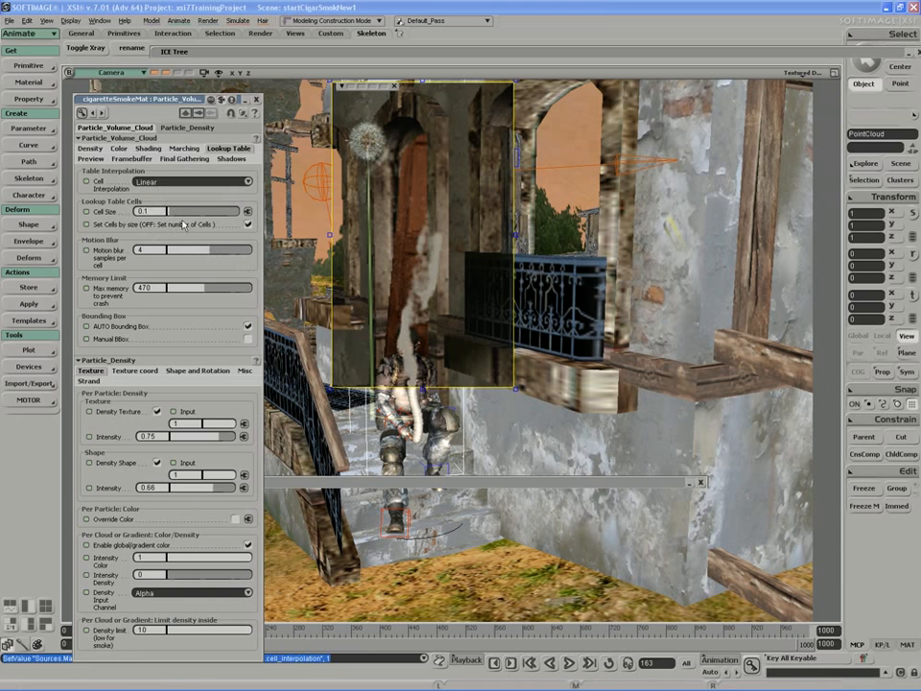
{"action": "key", "text": "q"}
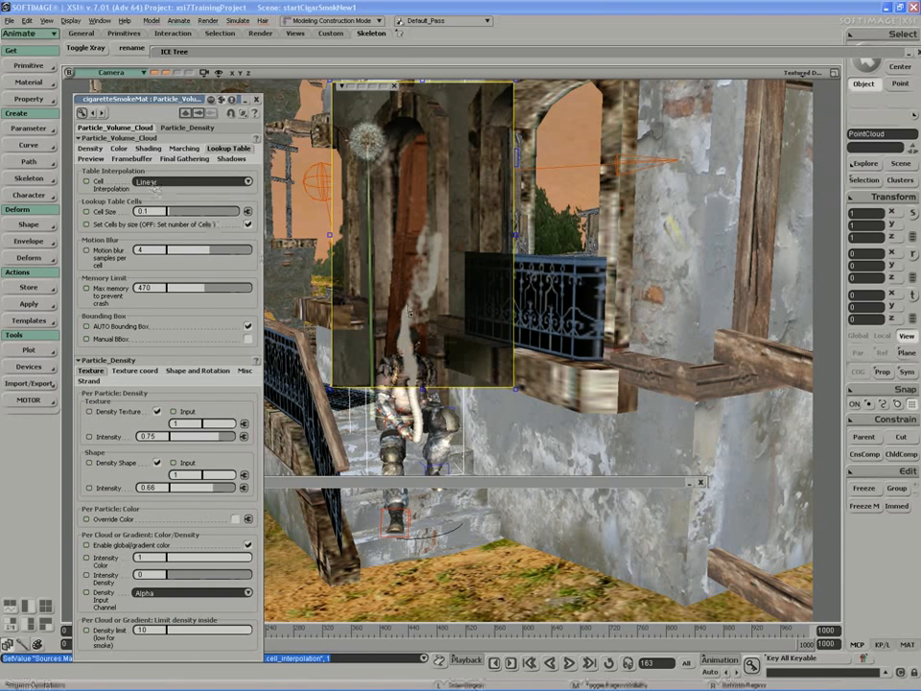
{"action": "middle_click", "coordinate": [442, 359]}
- Zoom in on the smoke, draw a new render region, and set Cell Interpolation to Cubic
{"action": "scroll", "coordinate": [443, 380], "scroll_direction": "up", "scroll_amount": 2}
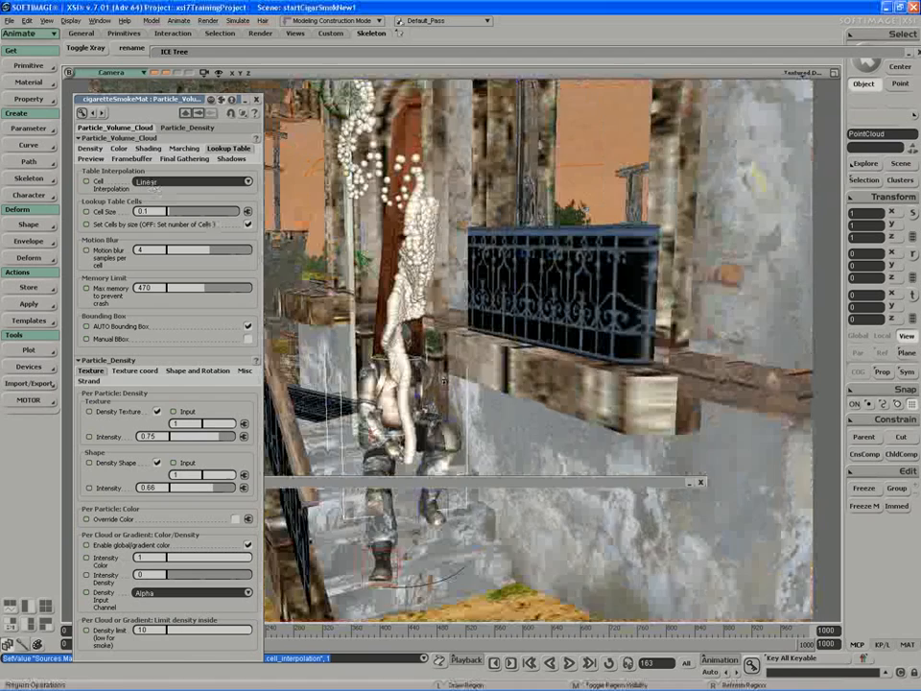
{"action": "scroll", "coordinate": [434, 232], "scroll_direction": "up", "scroll_amount": 3}
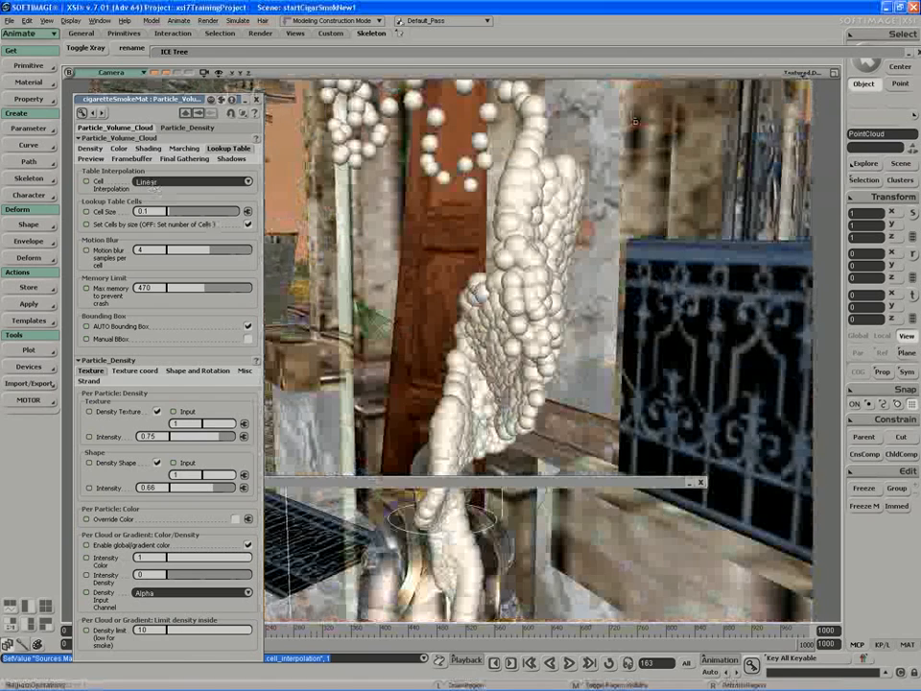
{"action": "left_click_drag", "start_coordinate": [630, 112], "coordinate": [366, 608]}
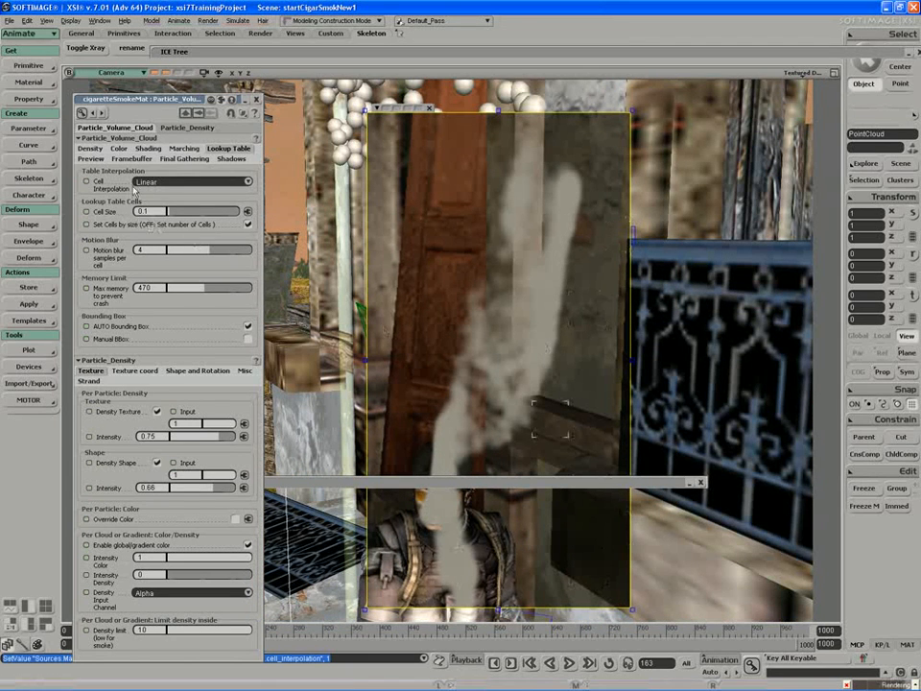
{"action": "left_click", "coordinate": [192, 181]}
{"action": "left_click", "coordinate": [154, 192]}
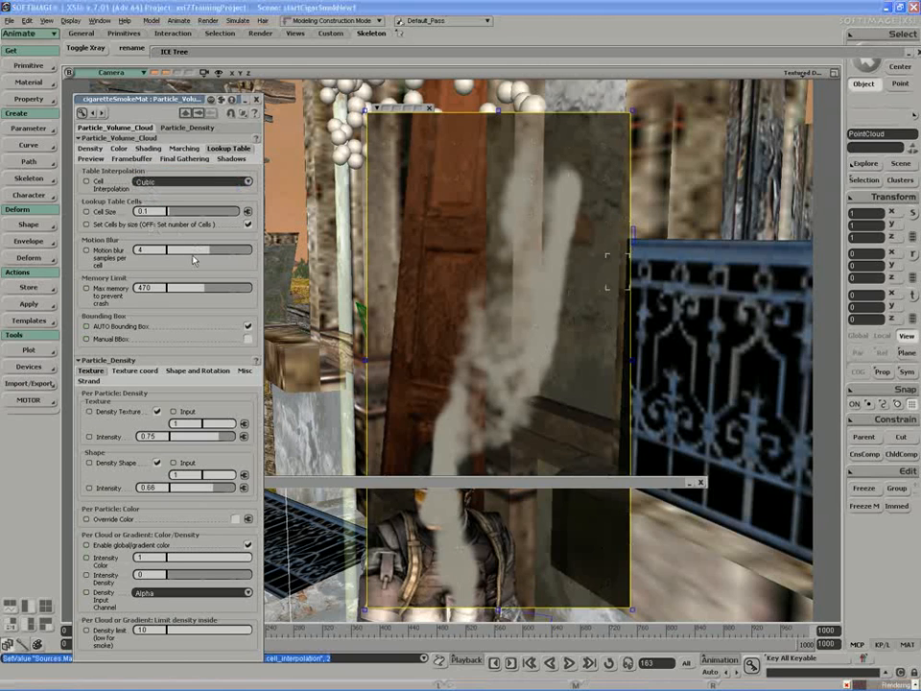